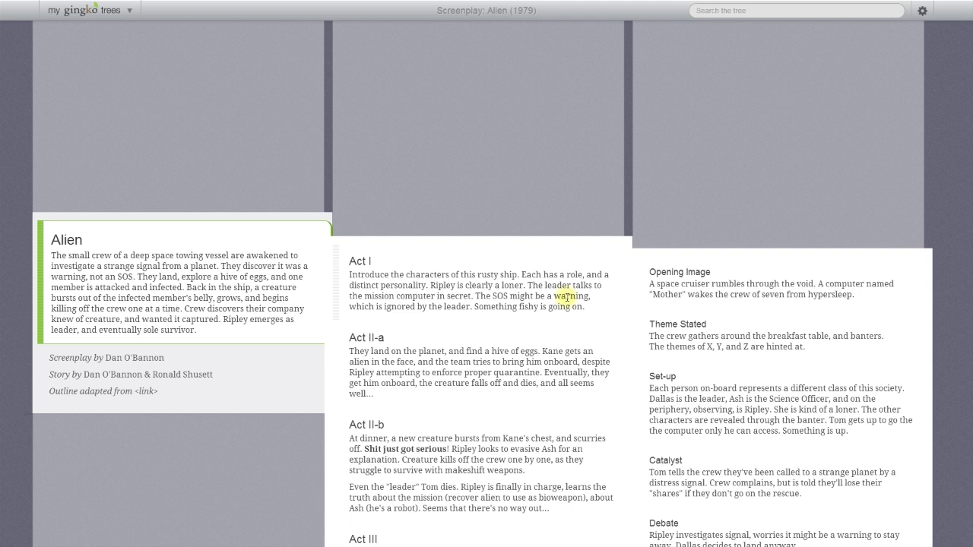
Examine the Alien screenplay tree from the synopsis and credits through the act cards to the scene beats under Act II-b
click(221, 365)
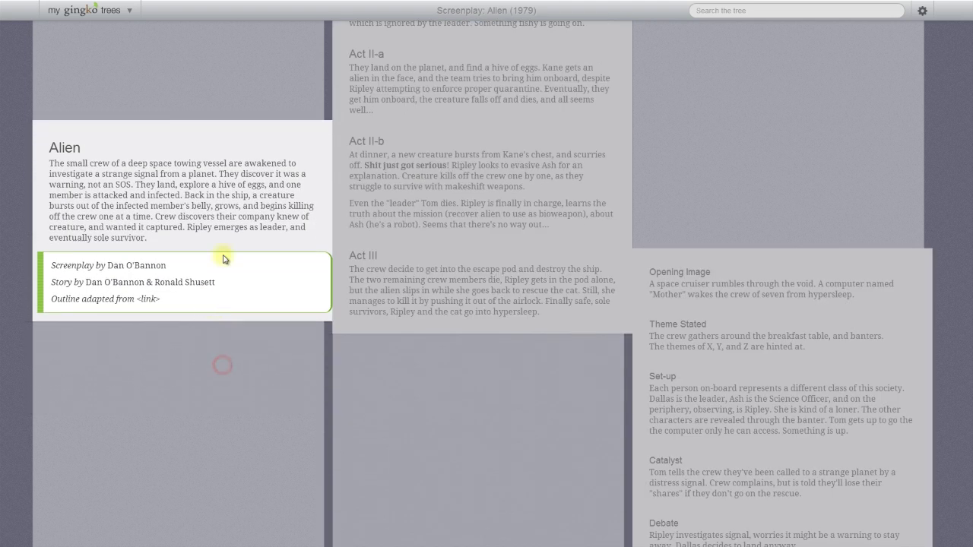
click(412, 293)
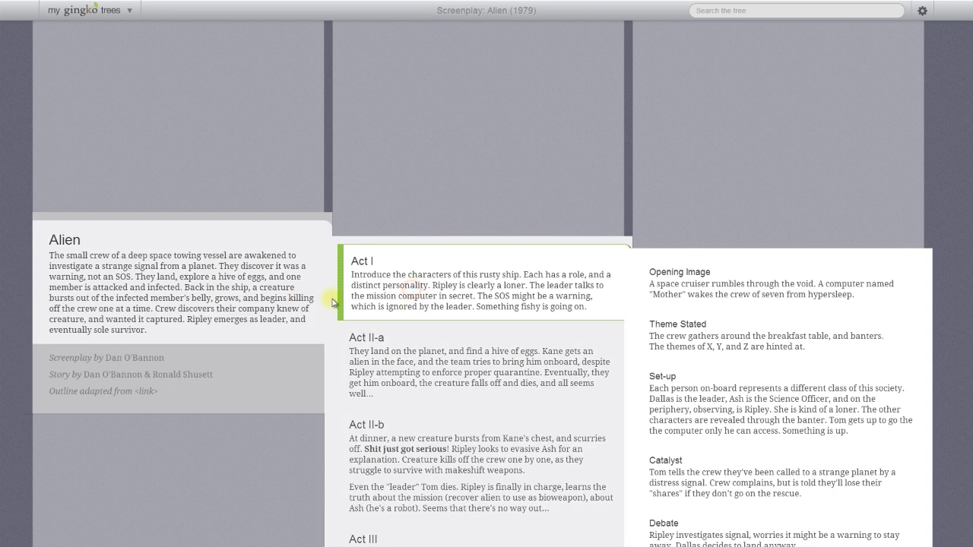
click(412, 181)
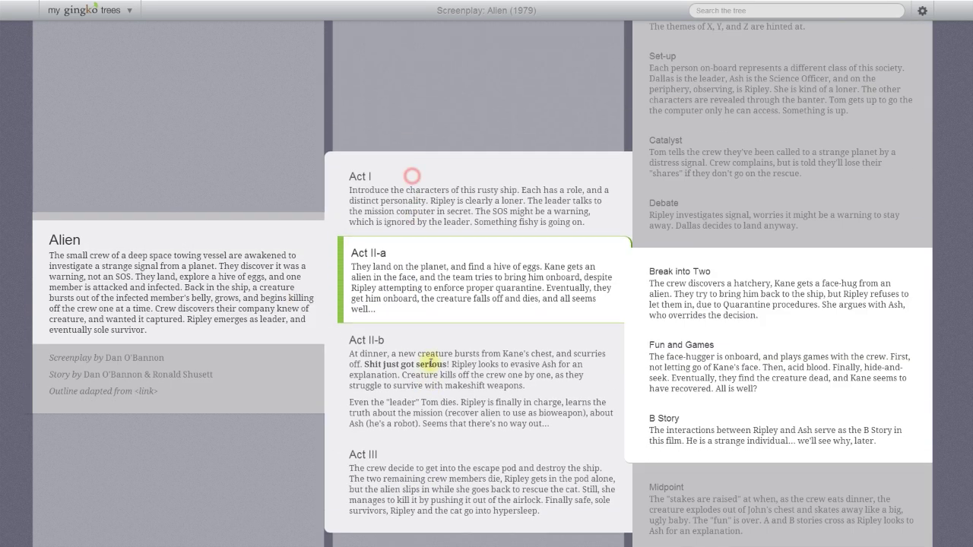
click(430, 366)
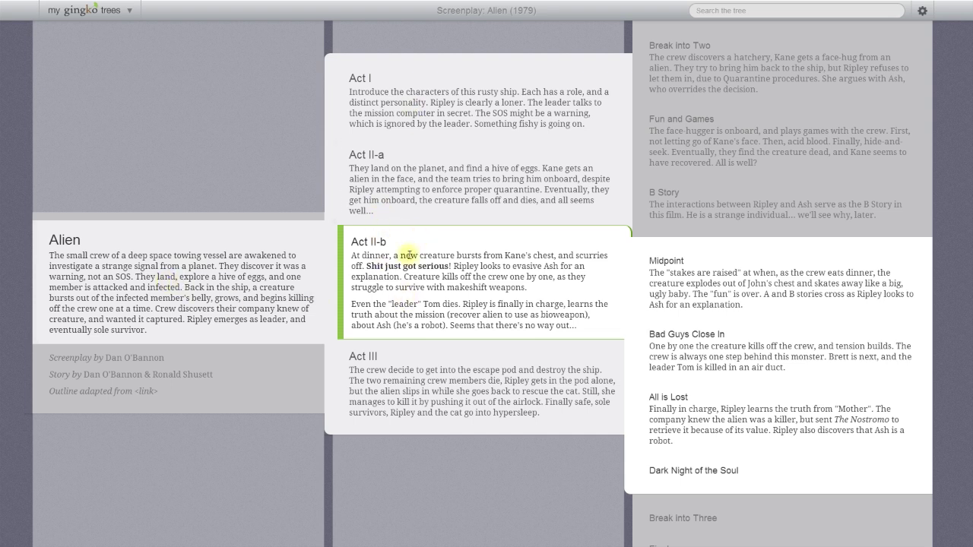
click(743, 268)
click(743, 327)
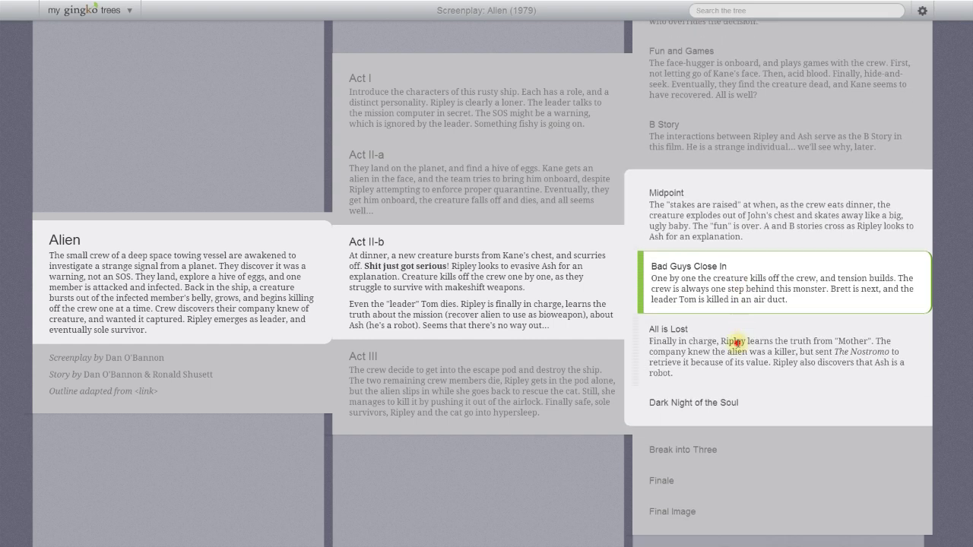
click(738, 344)
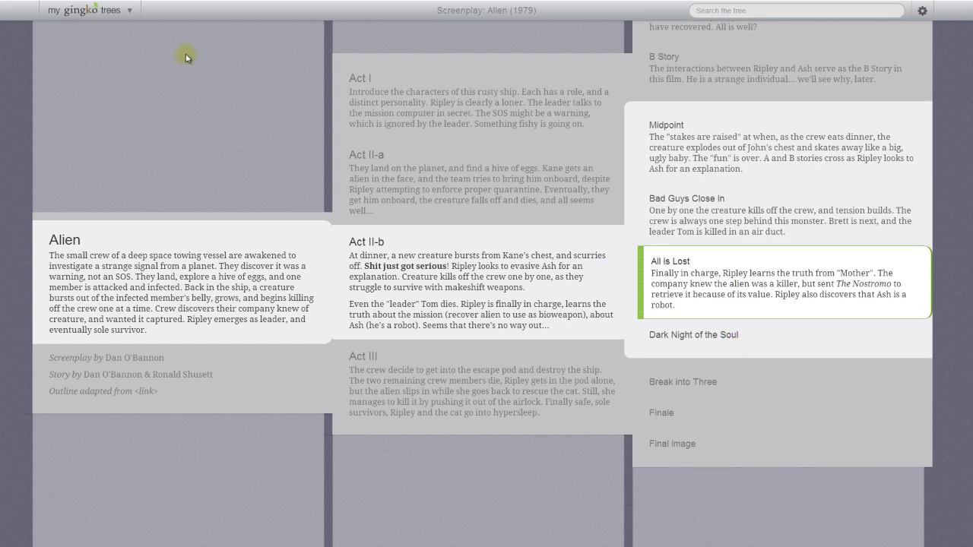
Open the PRL Paper tree and view its Intro and Review, Methods and Approach, and Result - Attraction sections
click(110, 10)
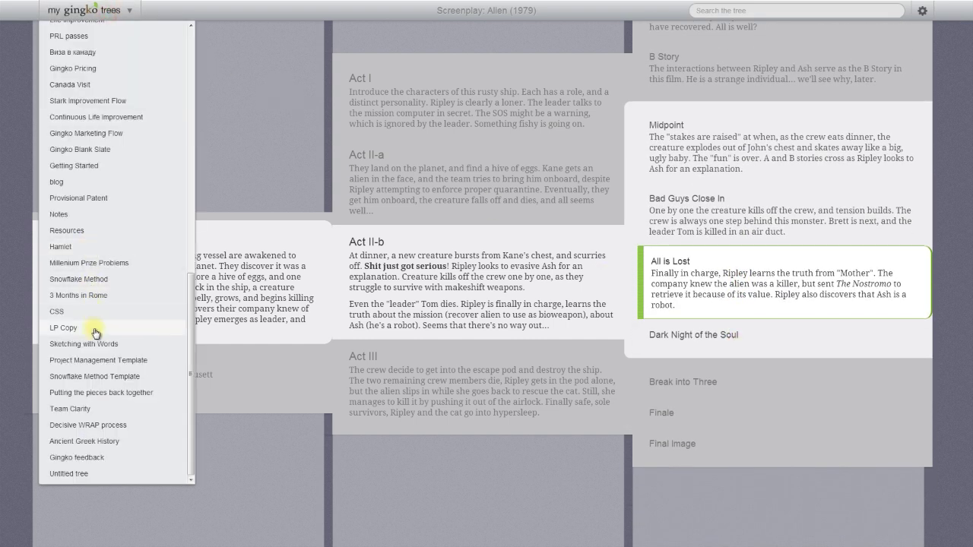
scroll(93, 332, up, 5)
click(85, 269)
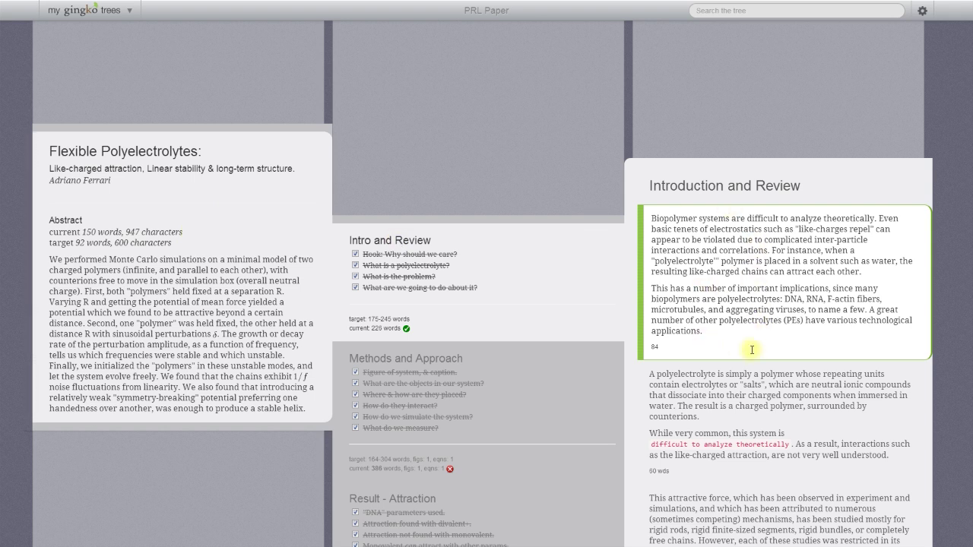
click(502, 289)
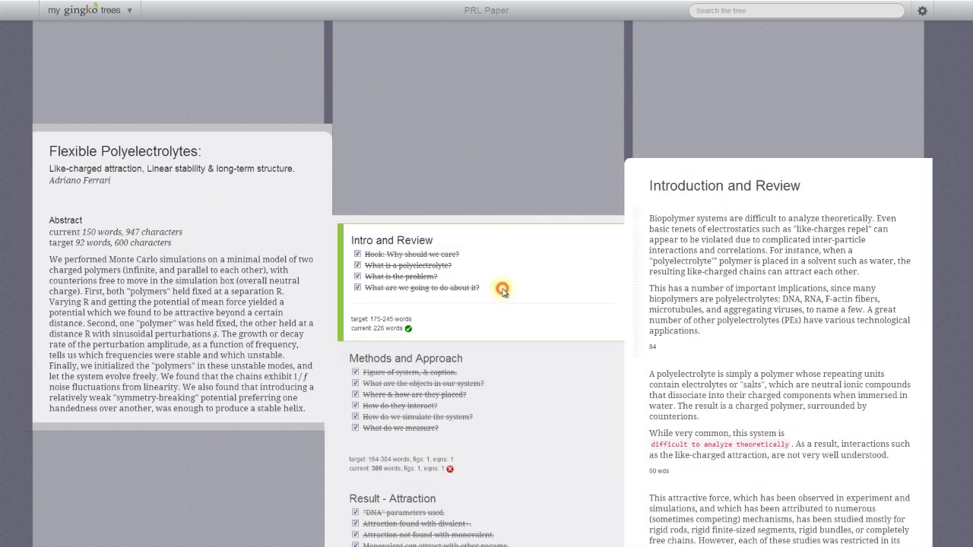
click(560, 371)
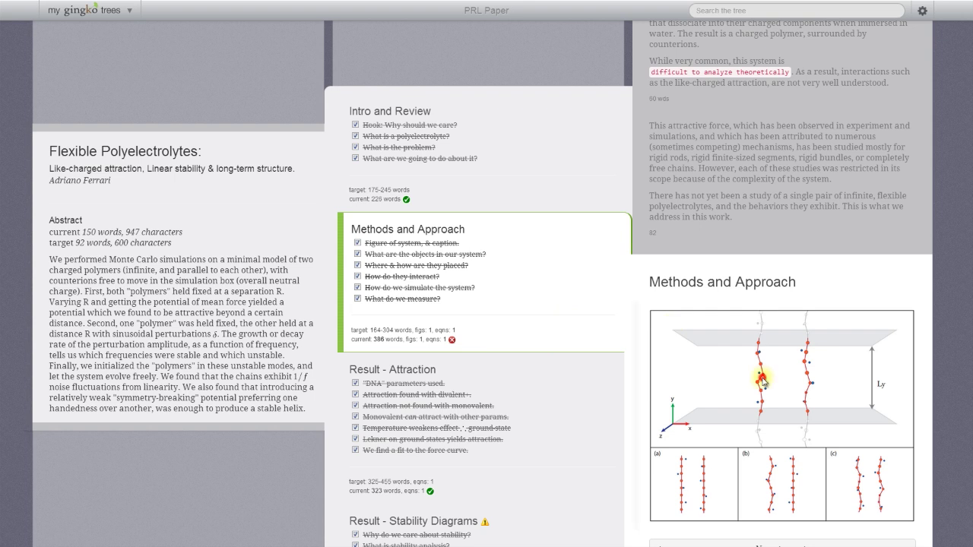
click(762, 378)
click(576, 396)
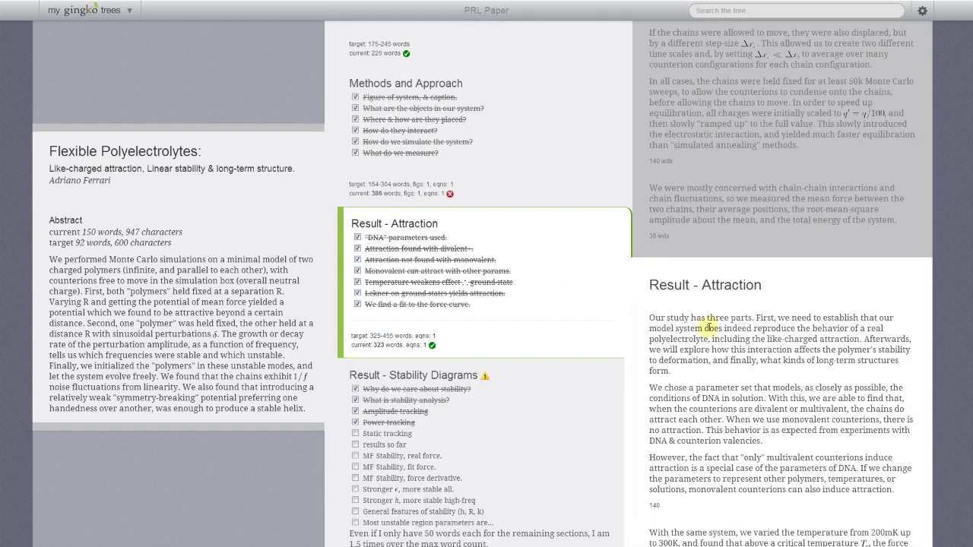
Browse the paragraph cards under Result - Stability Diagrams and move on to the Result - White Noise section
click(520, 461)
key(Right)
key(Down)
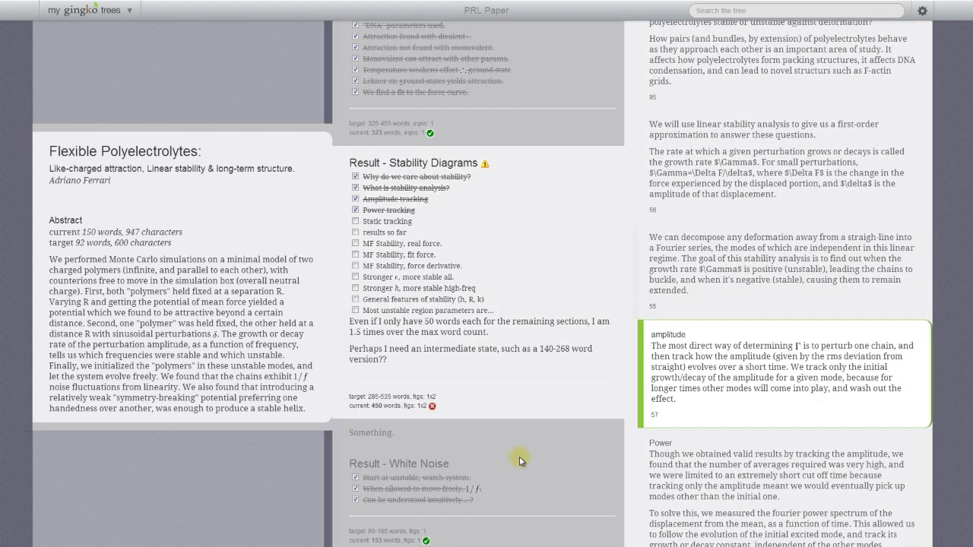
key(Down)
key(Up)
key(Up)
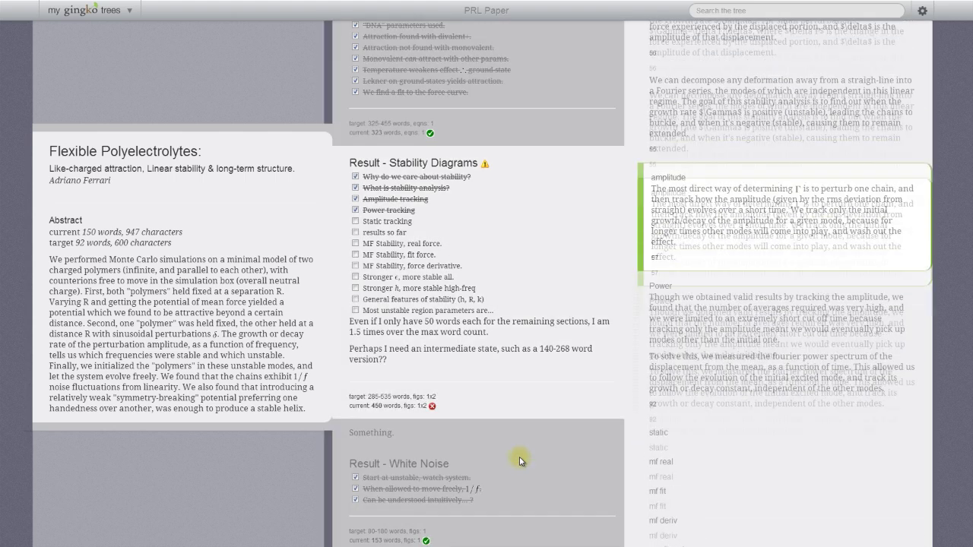
key(Left)
key(Down)
key(Down)
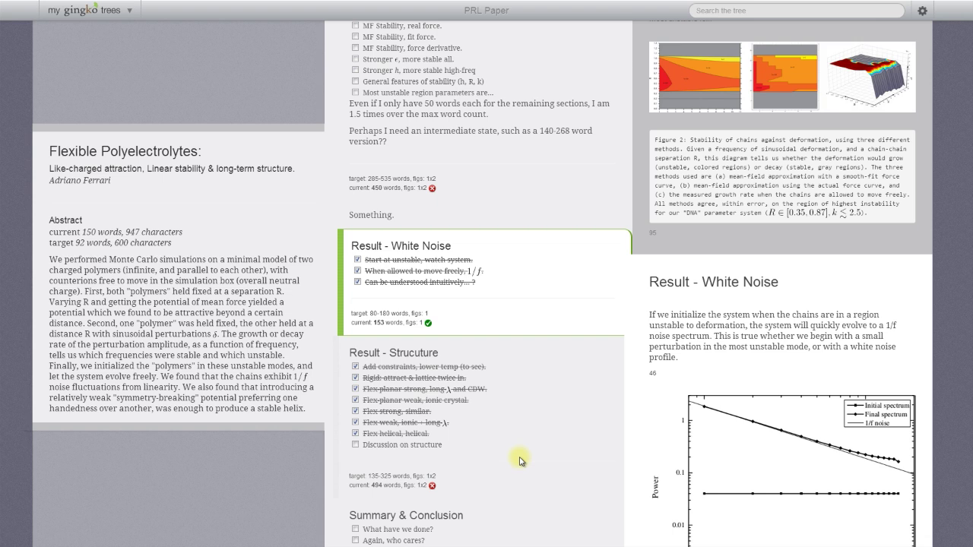
Open the PRL passes tree and compare the linked versions of its Abstract, Introduction and Methods & Approach sections
click(111, 12)
scroll(110, 258, down, 1)
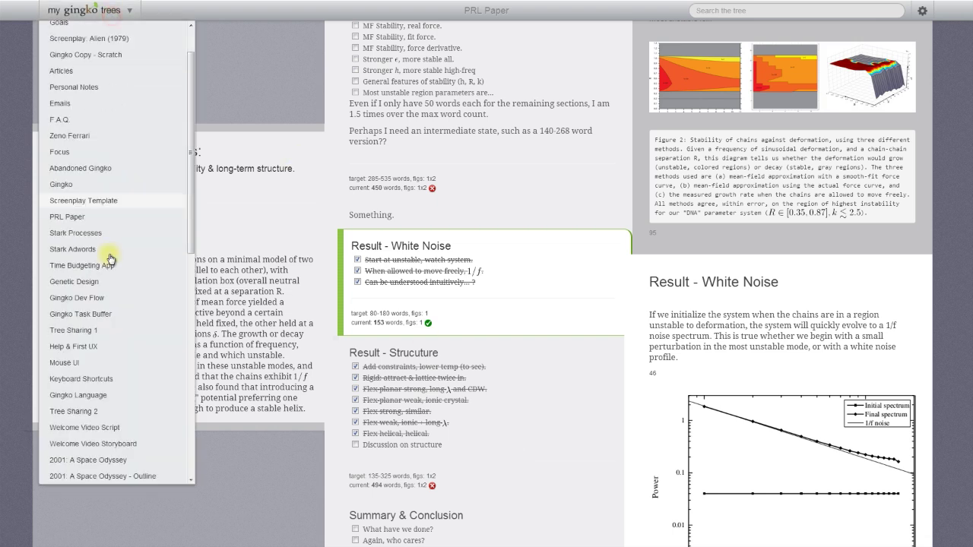
scroll(110, 258, down, 3)
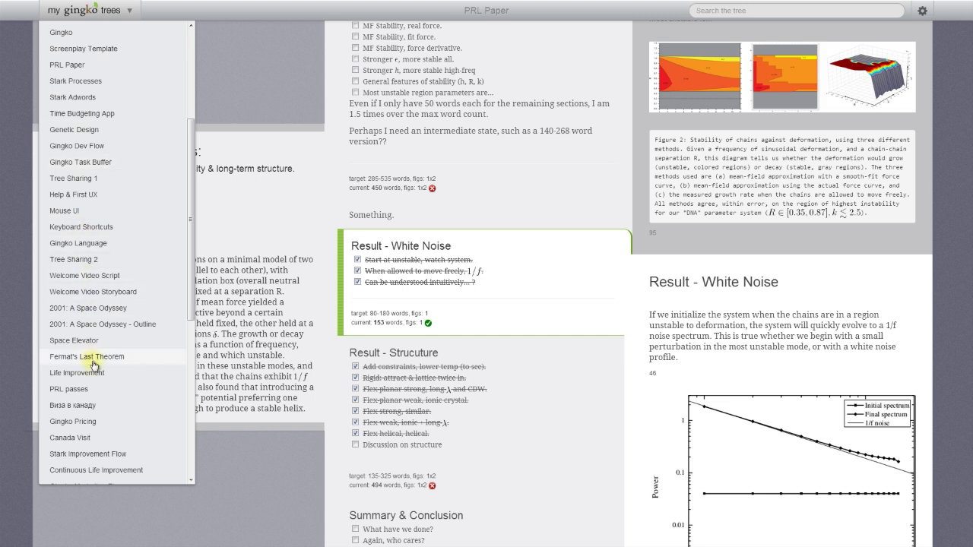
click(89, 390)
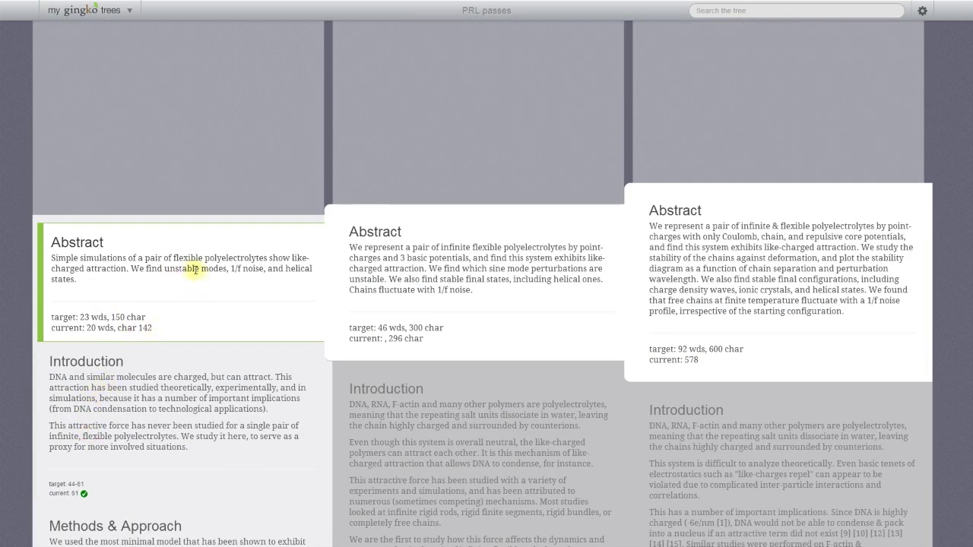
click(169, 380)
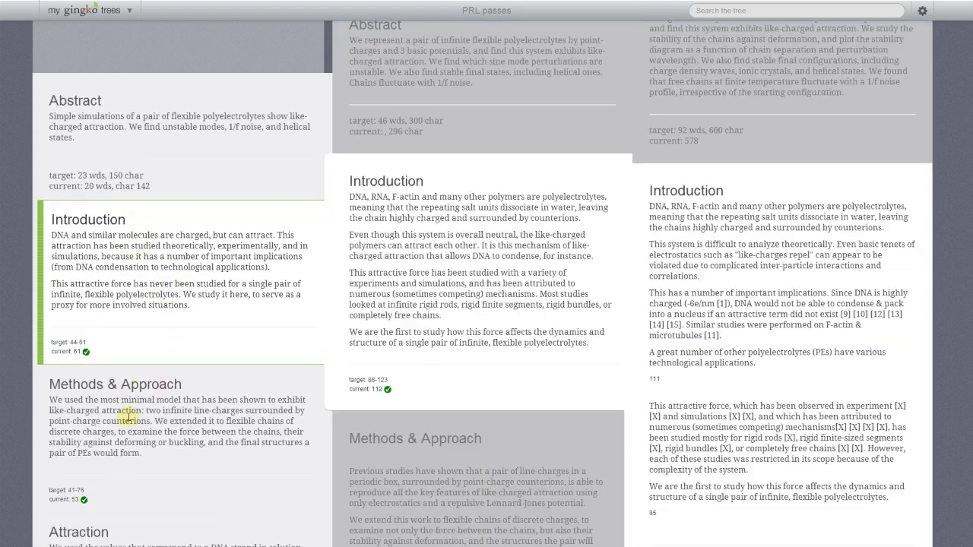
click(128, 415)
key(Right)
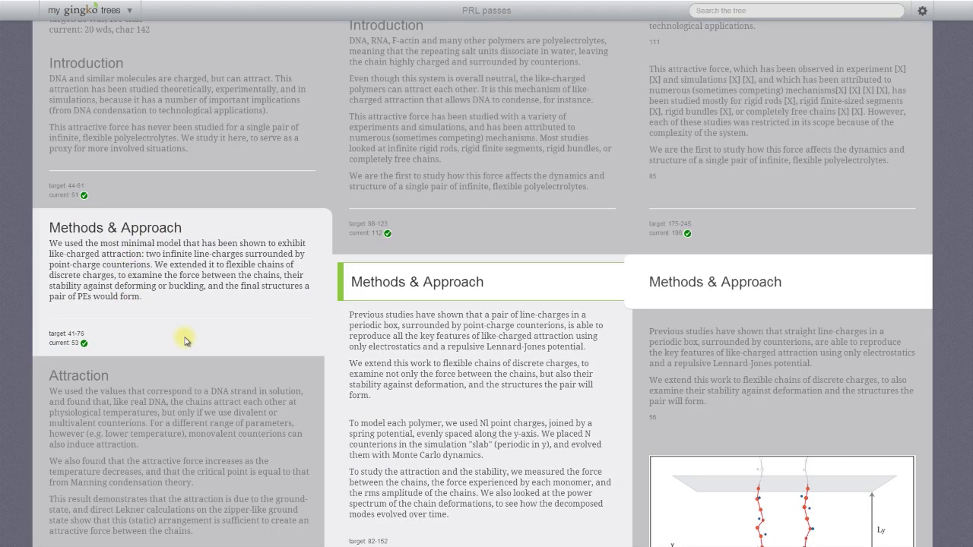
key(Down)
key(Up)
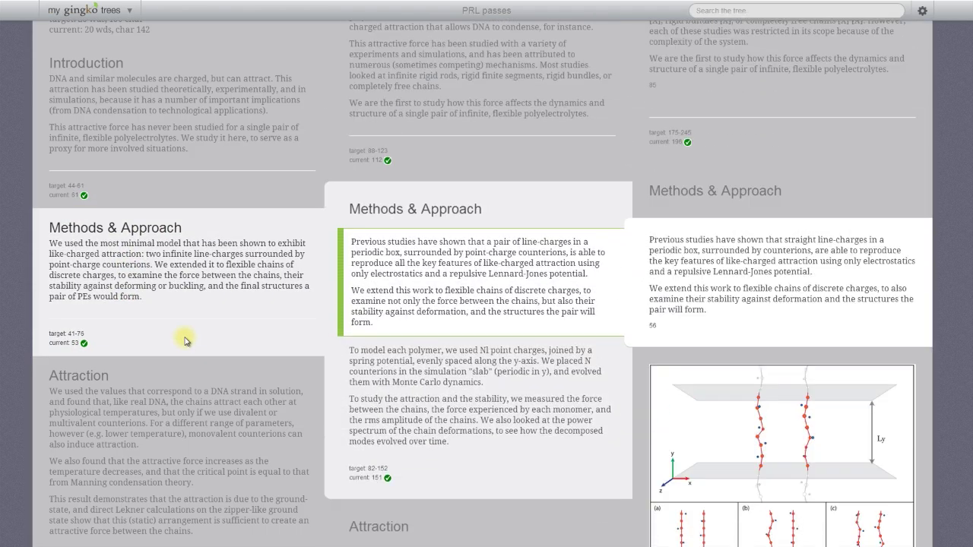
Examine the Attraction, Stability and 1/f Noise sections of the PRL passes tree across their three levels of detail
click(138, 401)
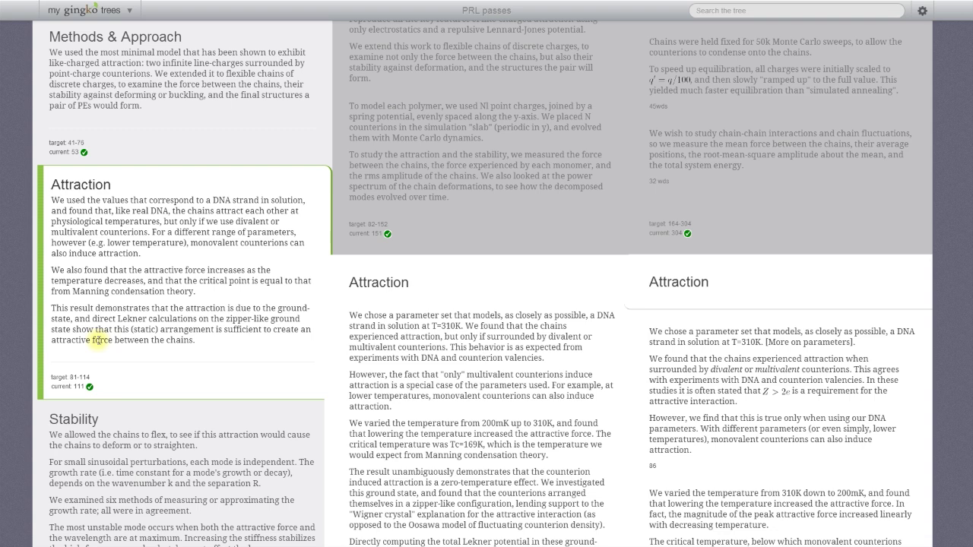
click(373, 332)
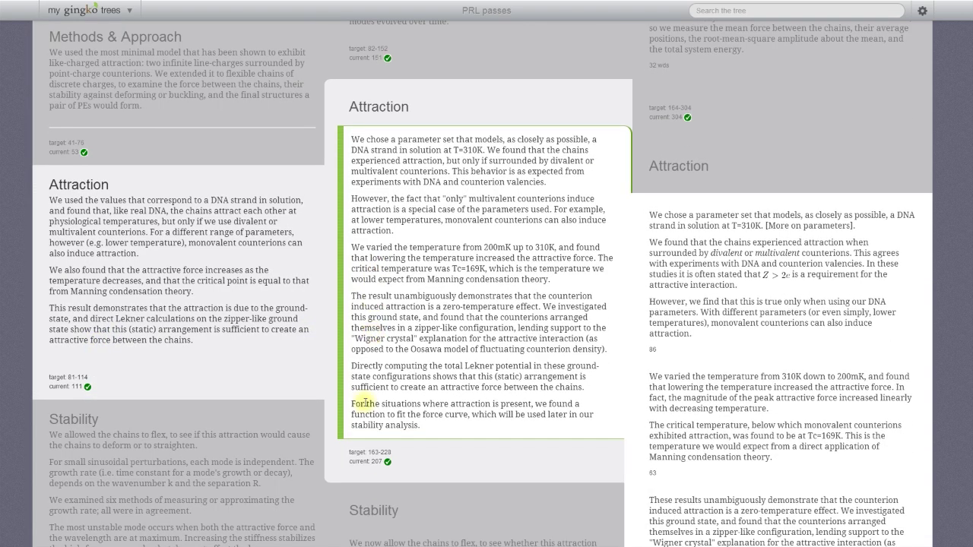
click(694, 316)
scroll(695, 317, down, 4)
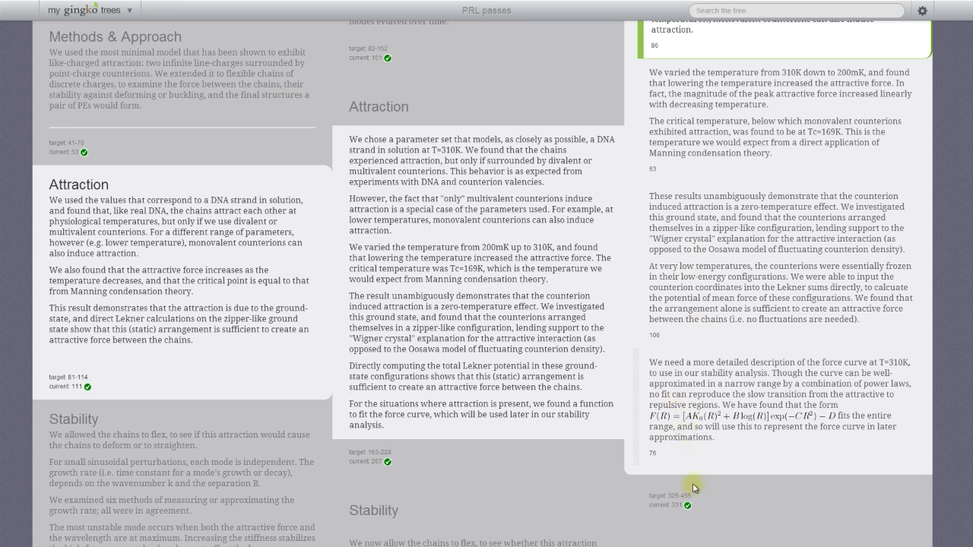
click(193, 315)
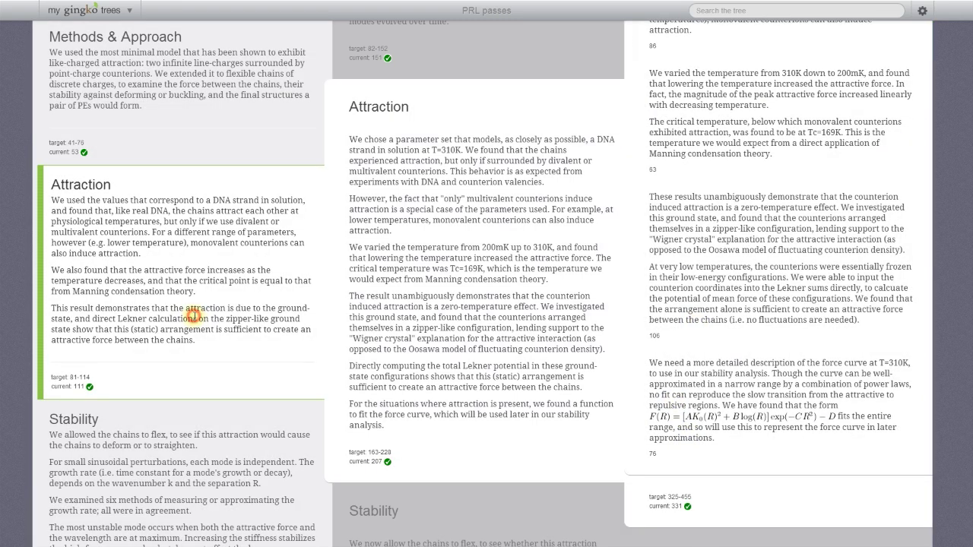
click(190, 456)
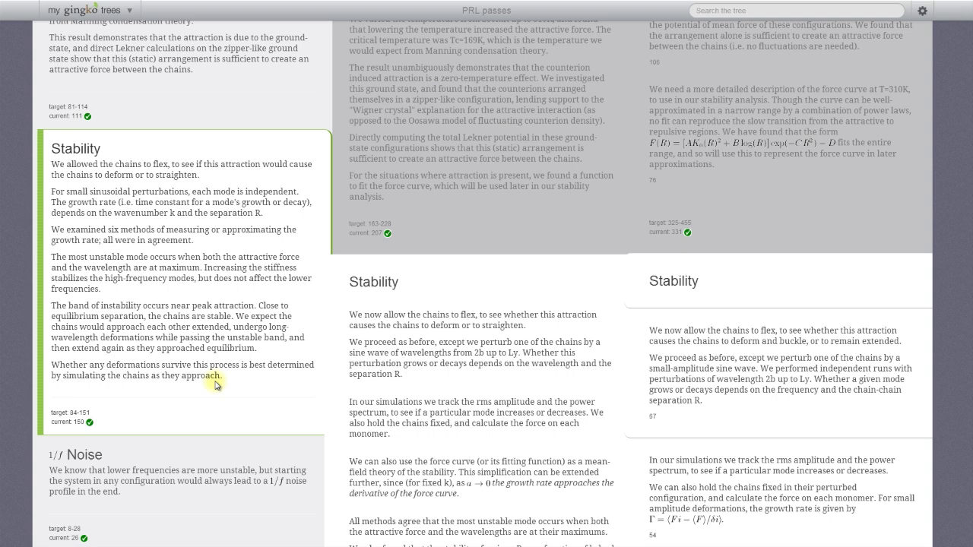
key(Down)
click(732, 334)
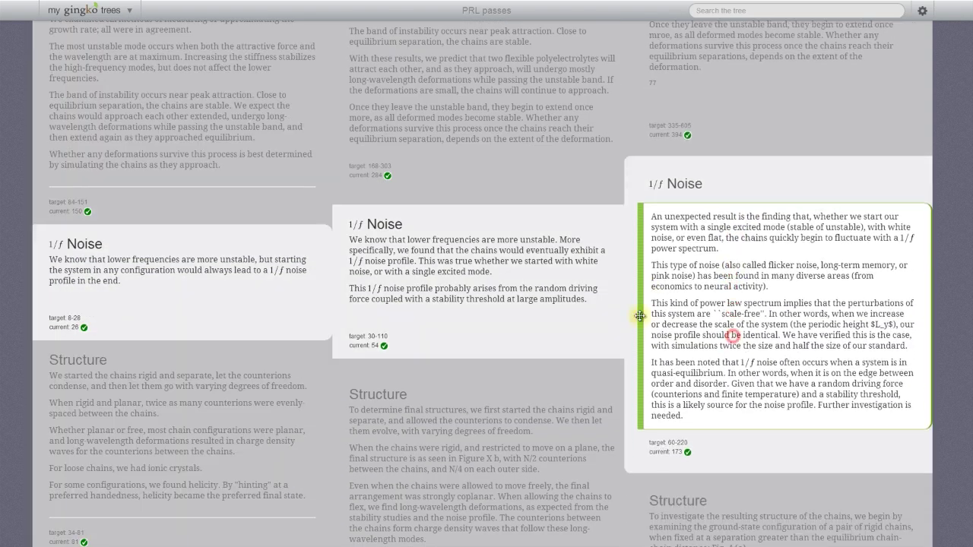
click(541, 301)
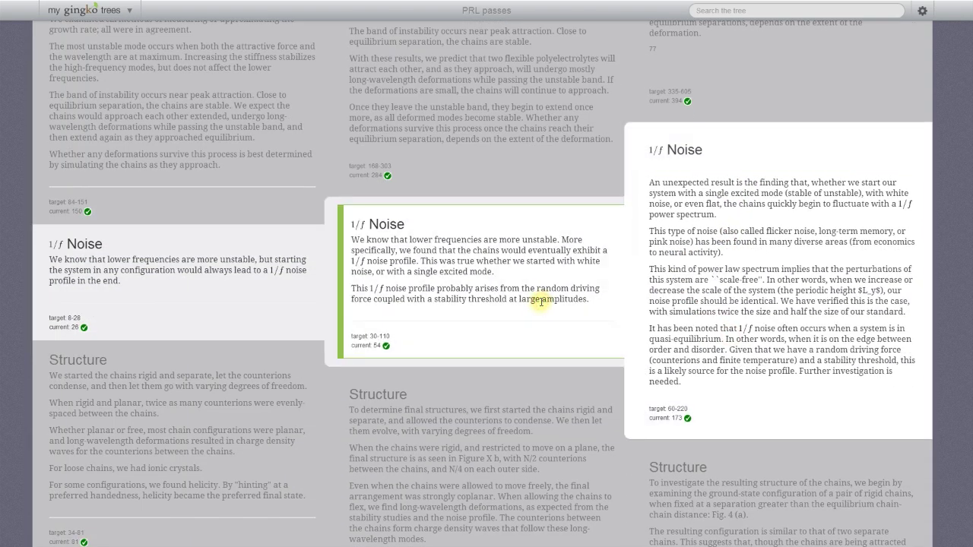
Create a tree with root card "# Abstract" reading "Simple simulations of a pair of flexible polyelectrolytes show like-charged attraction. We find unstable modes, 1/f noise, and helical states."
click(84, 10)
click(101, 34)
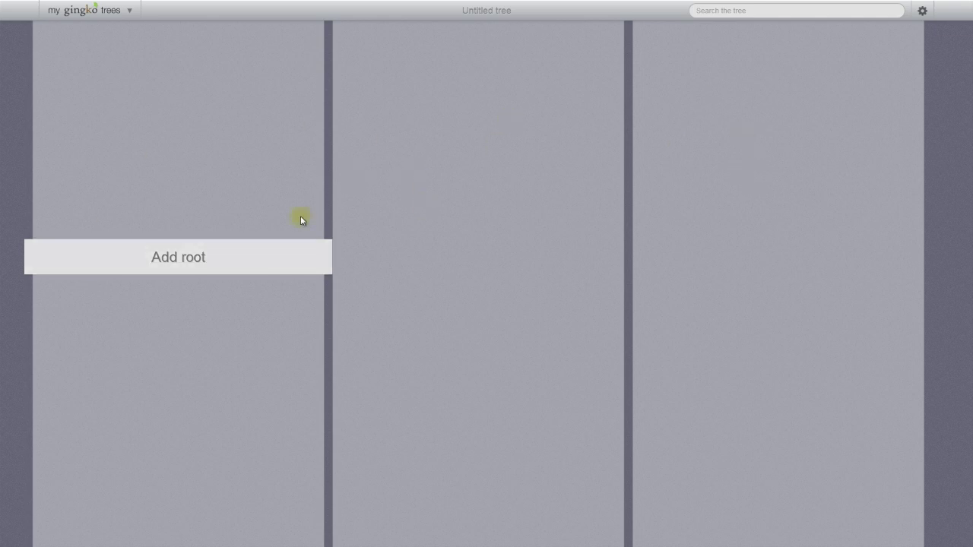
click(234, 249)
text(# Abstract Simple simulations of a pair of flexible polyelectrolytes show like-charged attraction. We find unstable modes, 1/f noise, and helical states.)
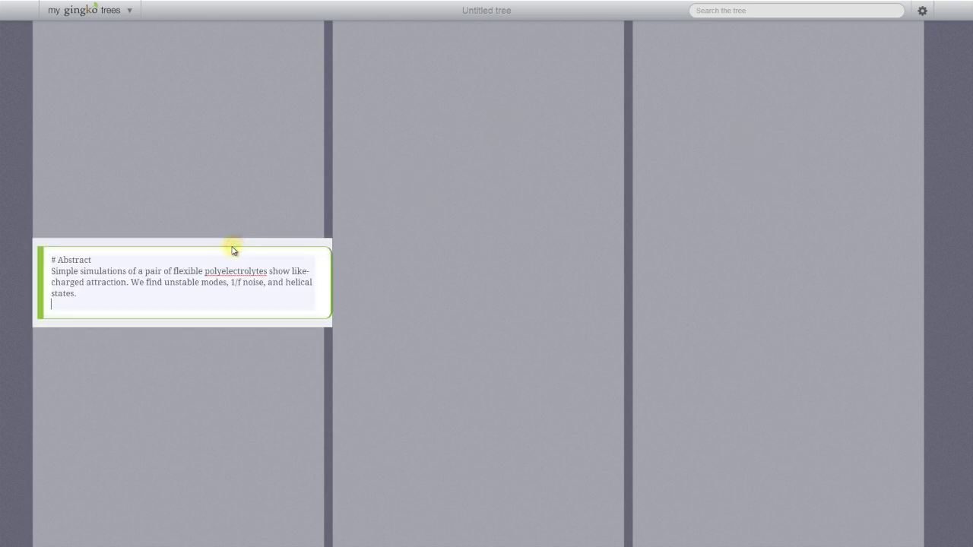
key(ctrl+Return)
Add a card below Abstract headed "# Intro" with the paragraph from "DNA and similar molecules are charged" to "(from DNA condensation to technological applications)."
key(ctrl+Down)
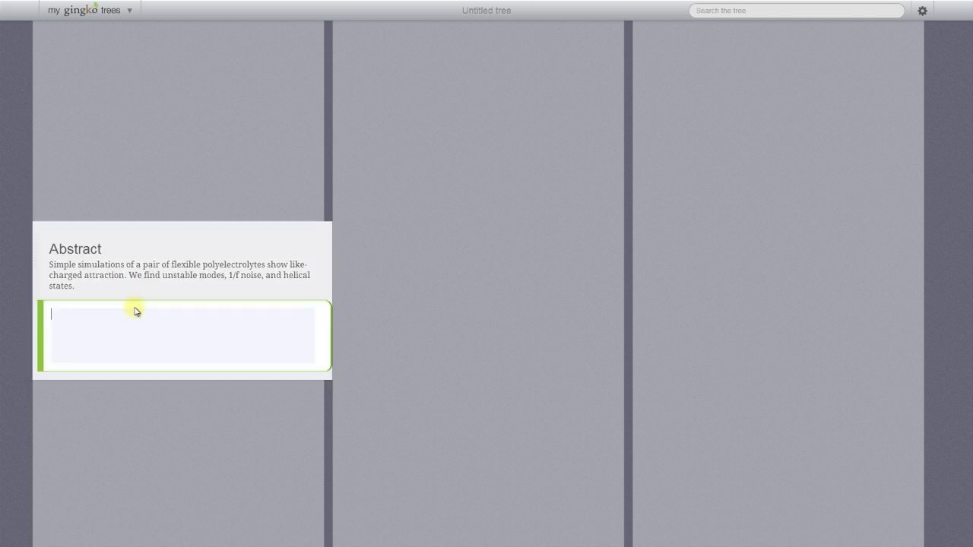
text(DNA and similar molecules are charged, but can attract. This attraction has been studied theoretically, experimentally, and in simulations, because it has a number of important implications (from DNA condensation to technological applications).)
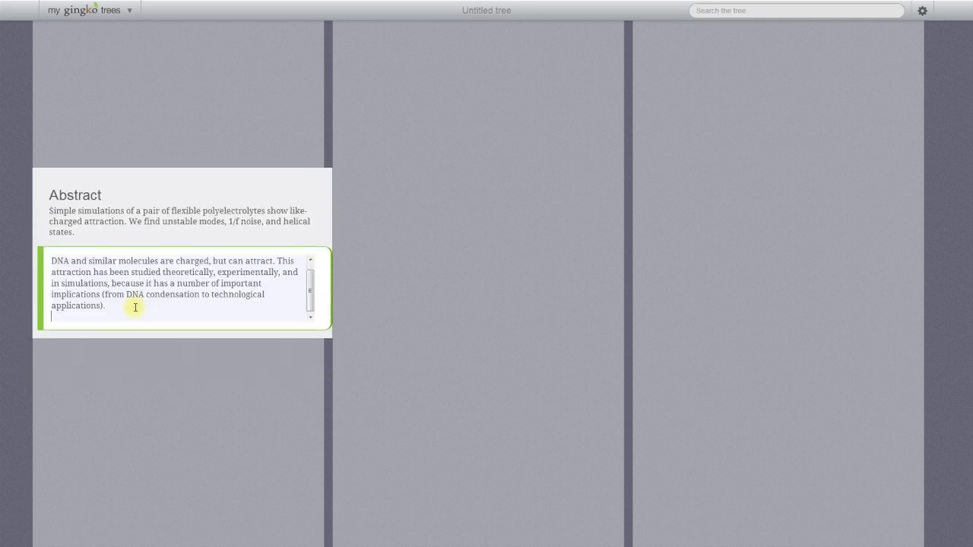
key(ctrl+Home)
text(# Intro)
key(Return)
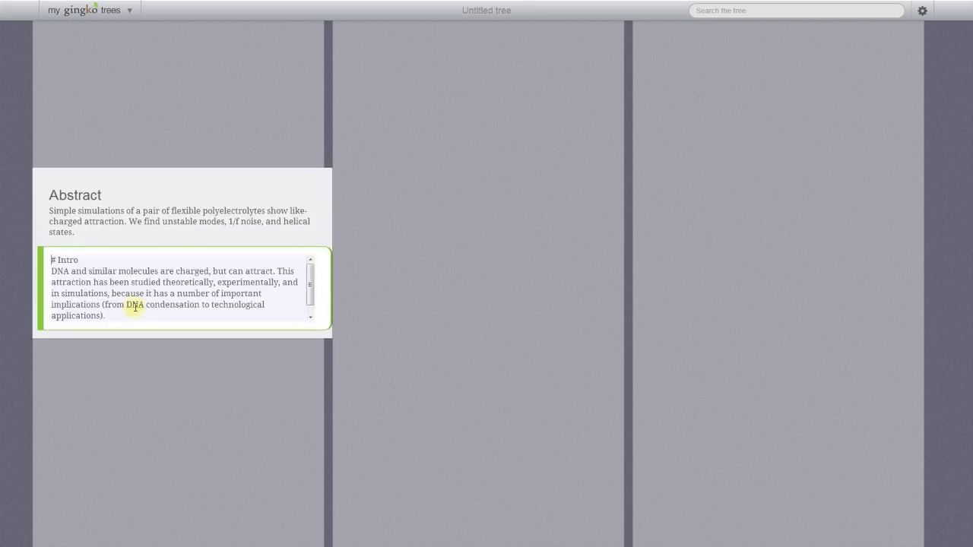
key(ctrl+Return)
Add a card below Intro containing only the heading "# Methods & Approach" and save it
key(ctrl+Down)
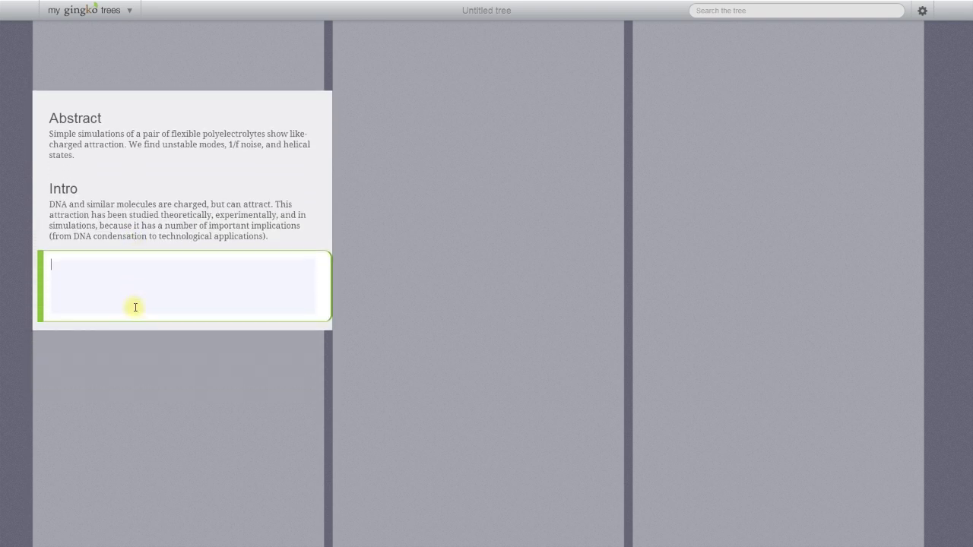
text(# Methods & Approach)
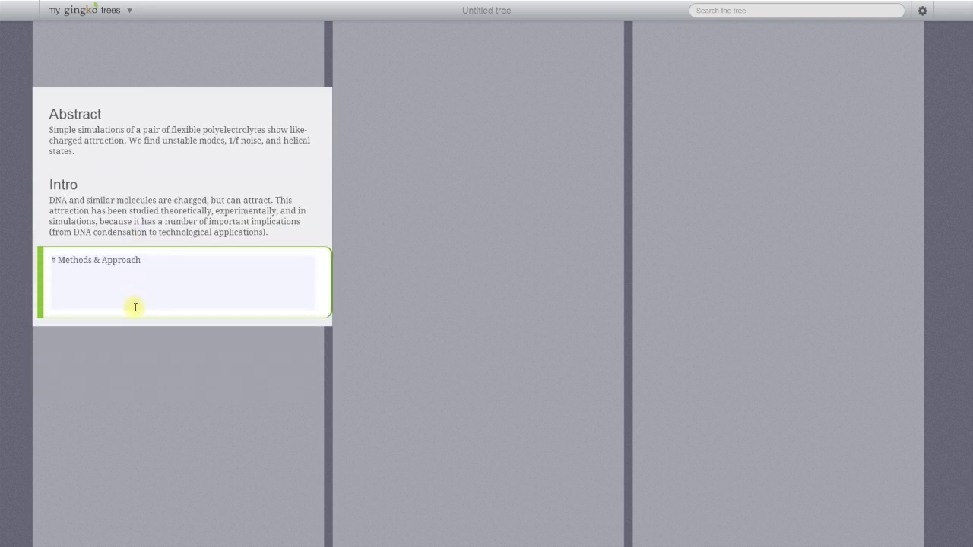
key(ctrl+Return)
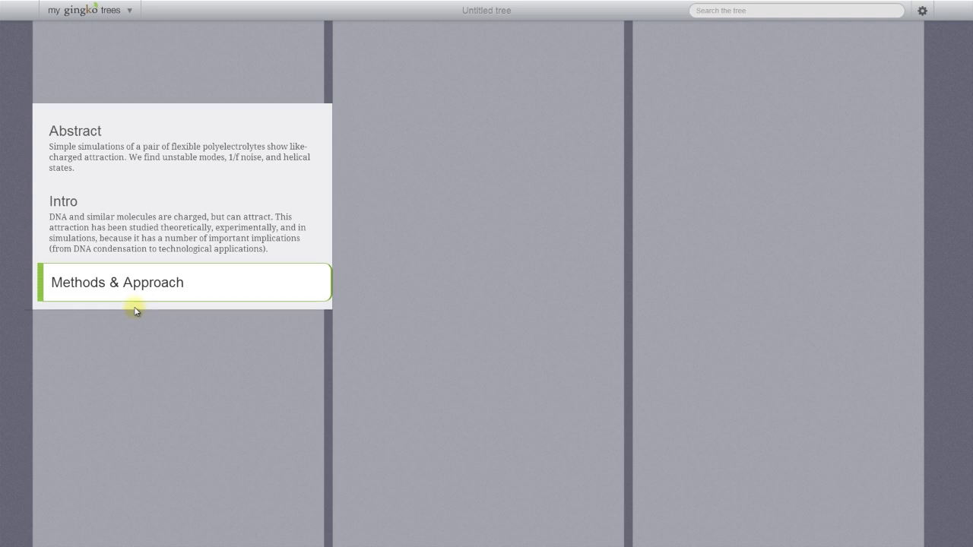
Add a child card to Intro with the paragraph from "This attractive force has never been studied" to "more involved situations.", followed by "More on lit review."
key(Up)
key(Up)
key(Down)
key(Down)
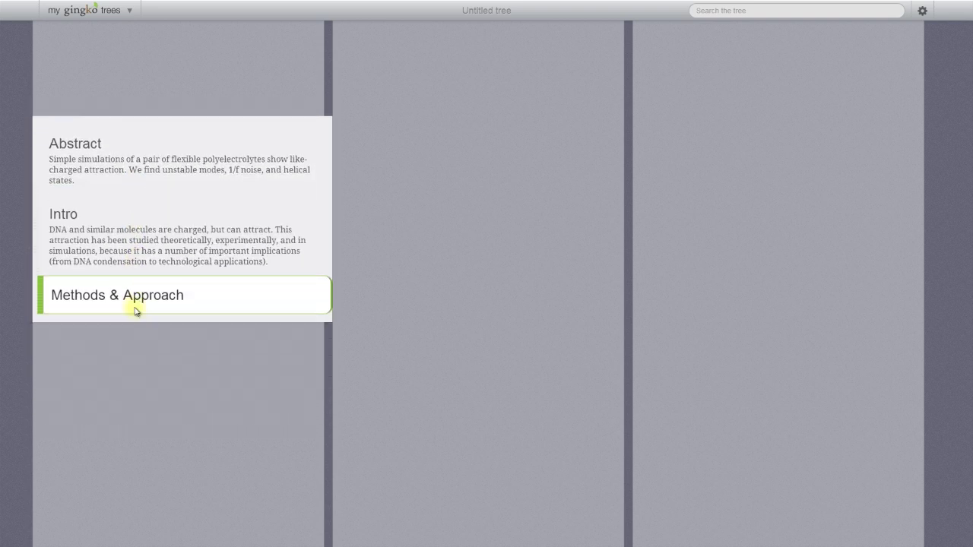
key(Up)
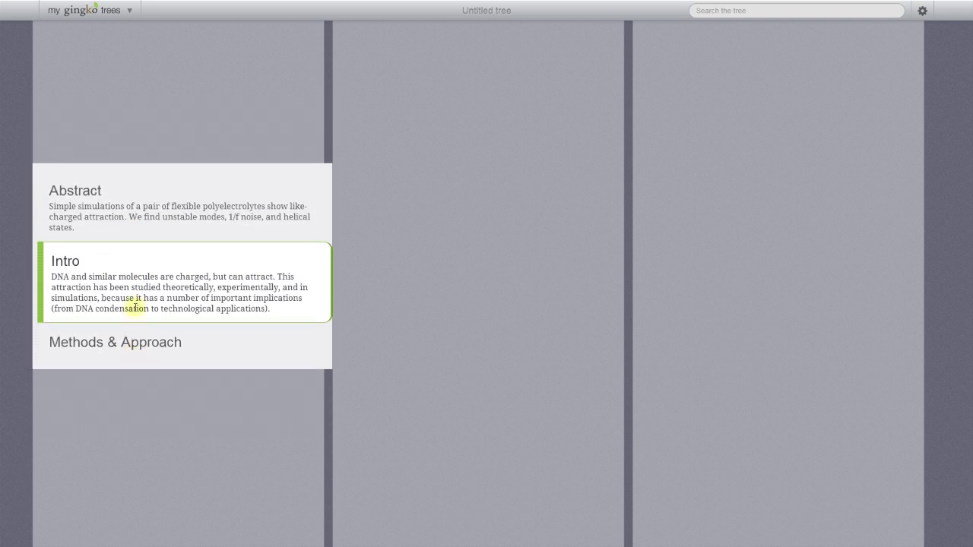
key(ctrl+Right)
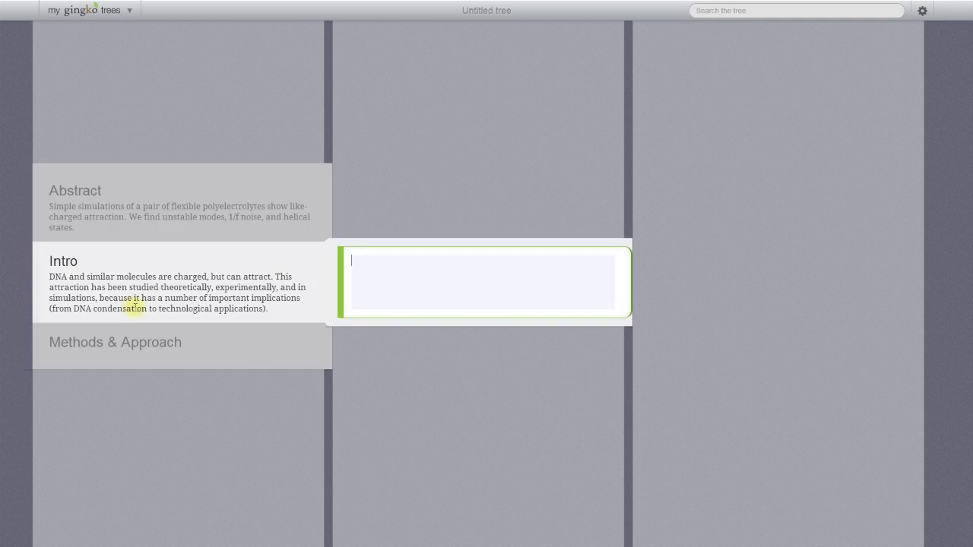
text(This attractive force has never been studied for a single pair of infinite, flexible polyelectrolytes. We study it here, to serve as a proxy for more involved situations.)
key(Return)
text(More on lit review.)
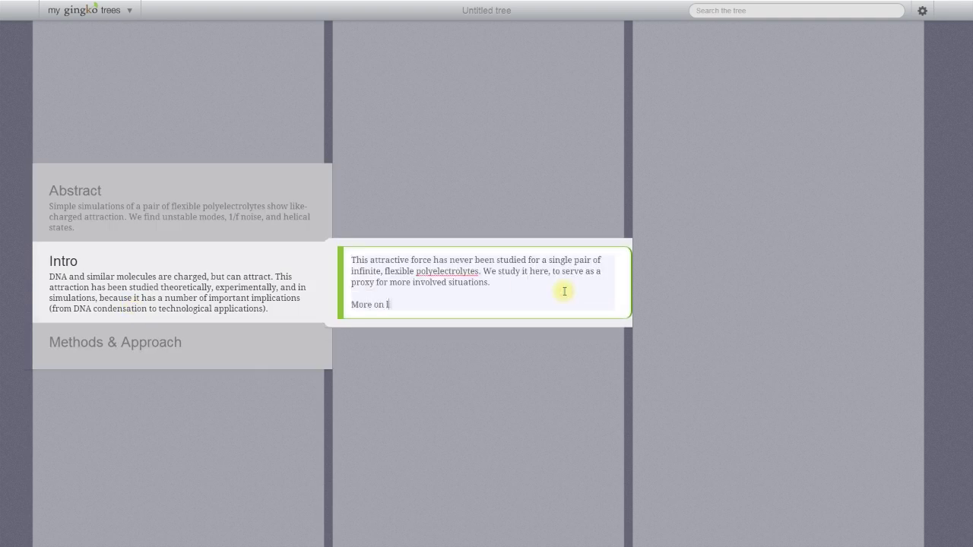
key(ctrl+Return)
Add two more Intro child cards below the lit review card, reading "Another part of the introduction." and "kdkdkd"
key(ctrl+Down)
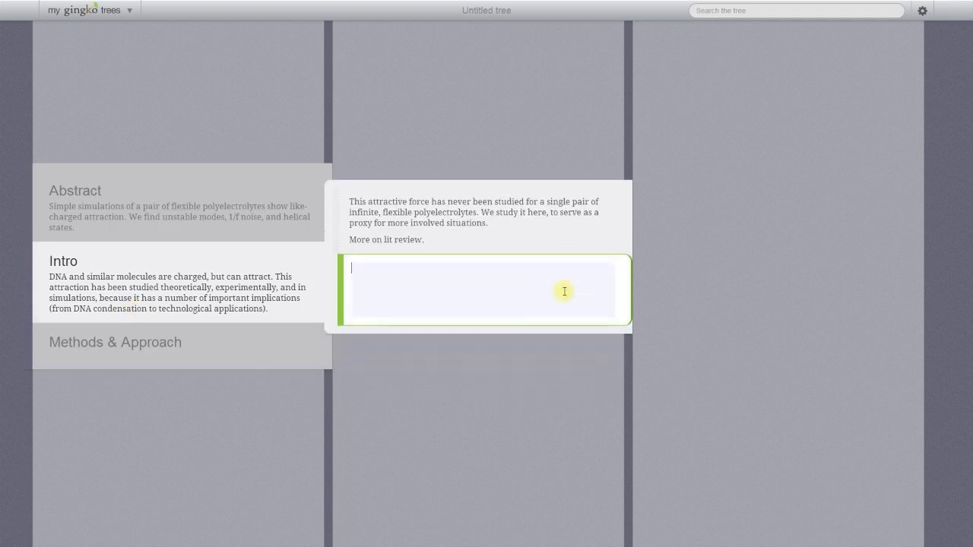
text(Another part of the introduction.)
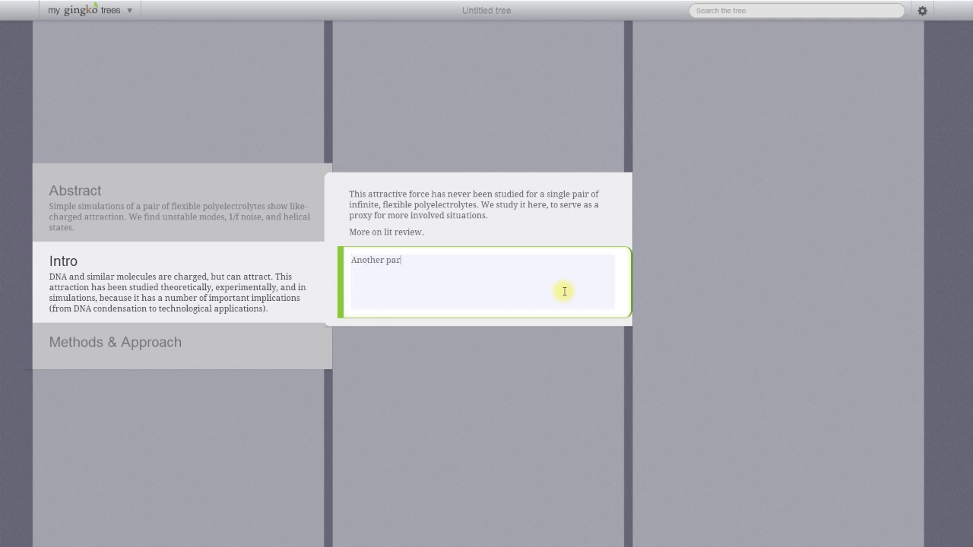
key(ctrl+Down)
text(kdkdkd)
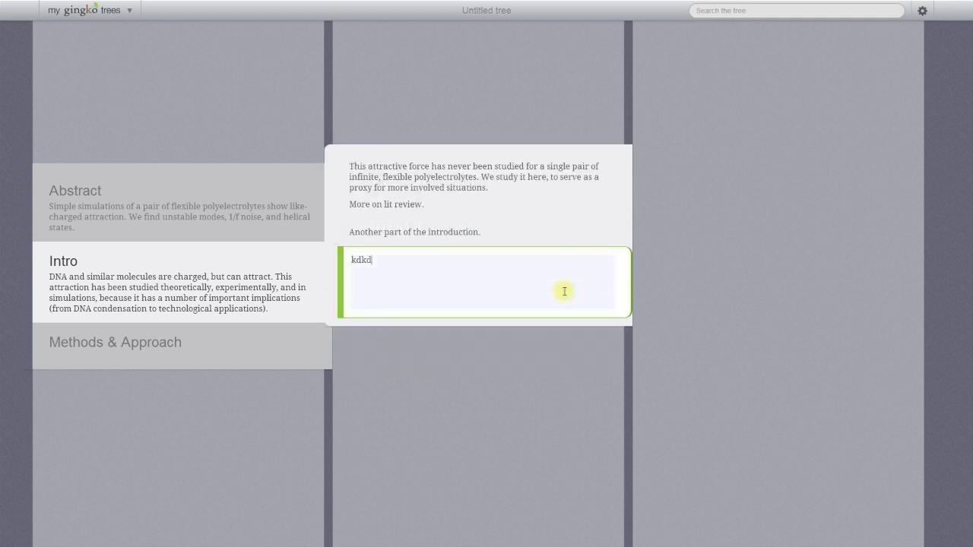
key(ctrl+Return)
Add two child cards to Methods & Approach: "## Monte Carlo", and "## Model System" with the text "[figure goes here]"
click(234, 351)
key(ctrl+Right)
text(## Model System)
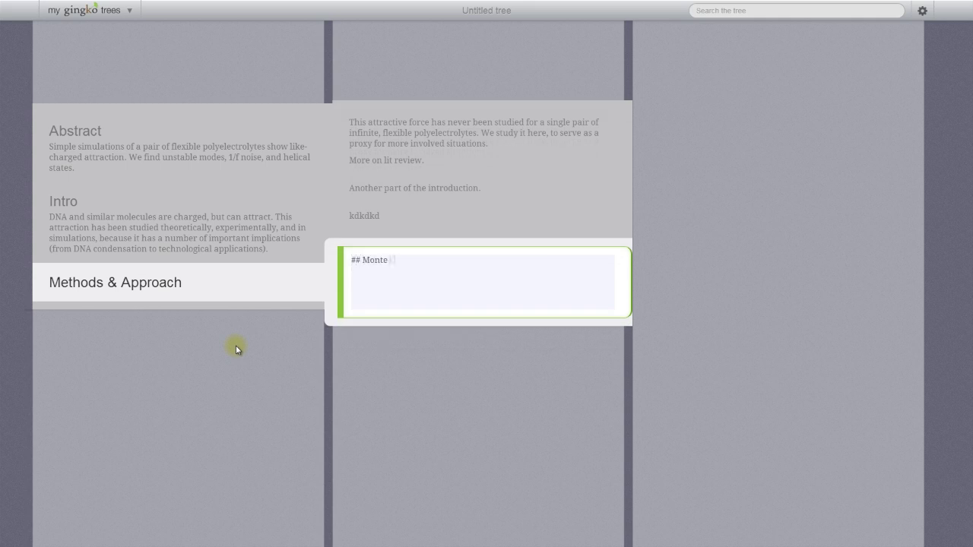
key(Return)
text([figure goes here])
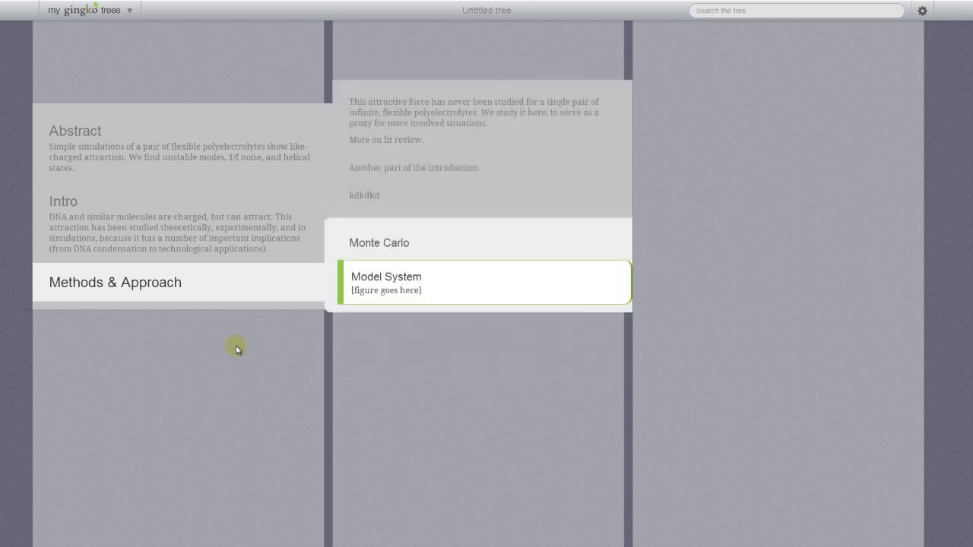
key(ctrl+Return)
Move the Methods & Approach card above Intro and return it below Intro
drag(37, 282, 41, 201)
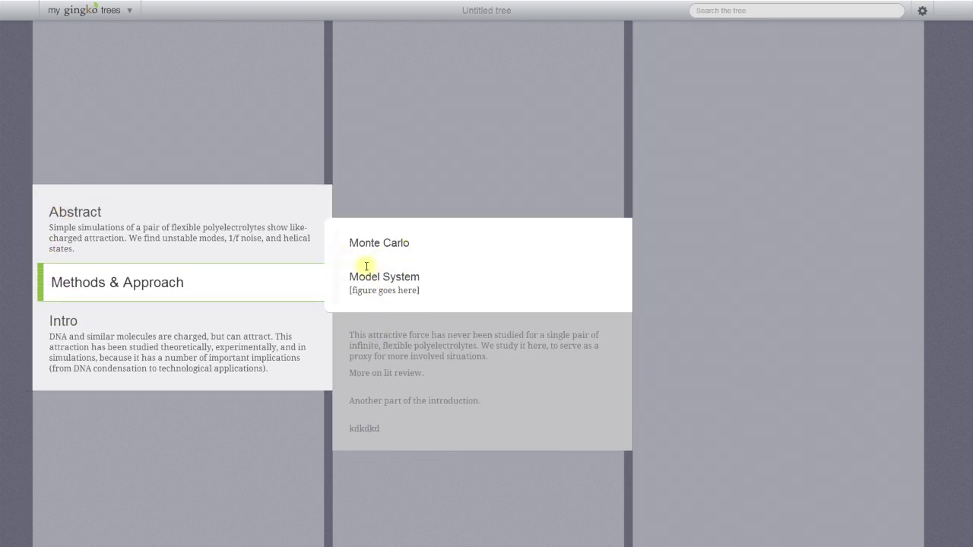
drag(48, 288, 31, 356)
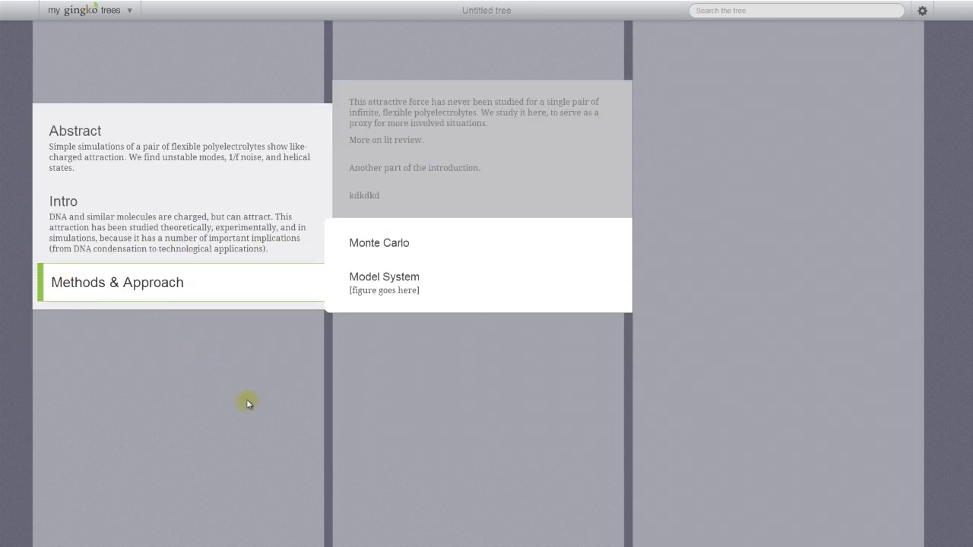
Add a child card to Intro's attractive force card, headed "### Intro: review on attractive force." with the text "blah blah blah."
click(486, 126)
key(ctrl+Right)
text($)
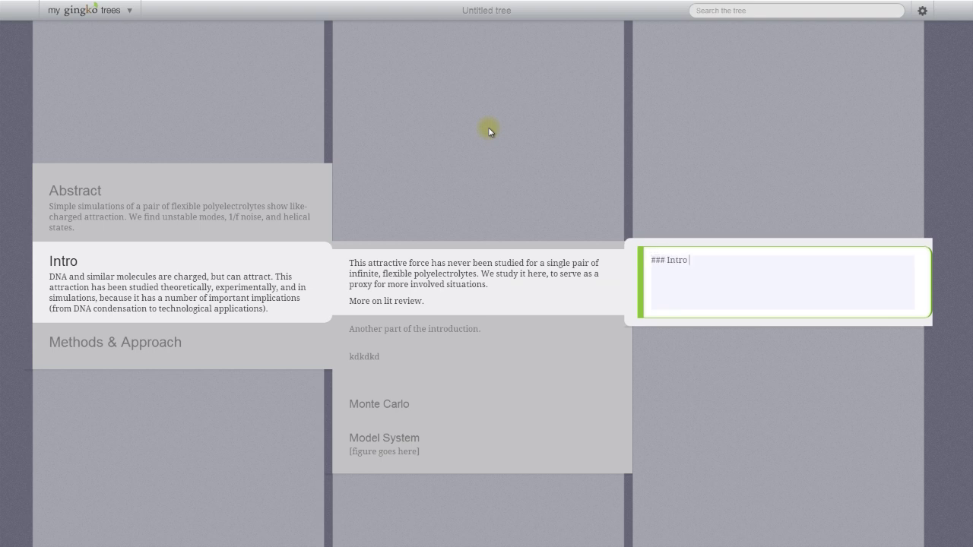
text(## Intro: review on attractive force.)
key(Return)
text(blah blah blah.)
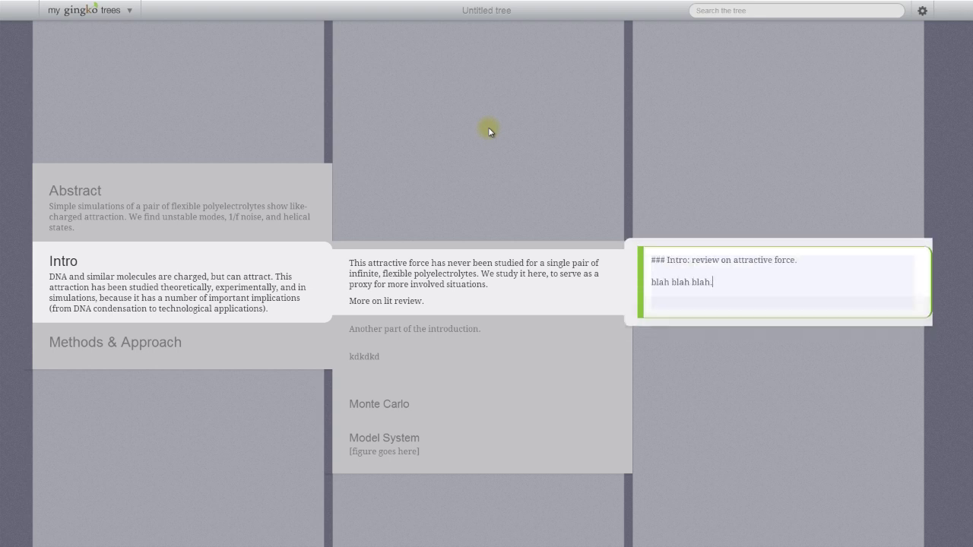
key(ctrl+Return)
click(418, 279)
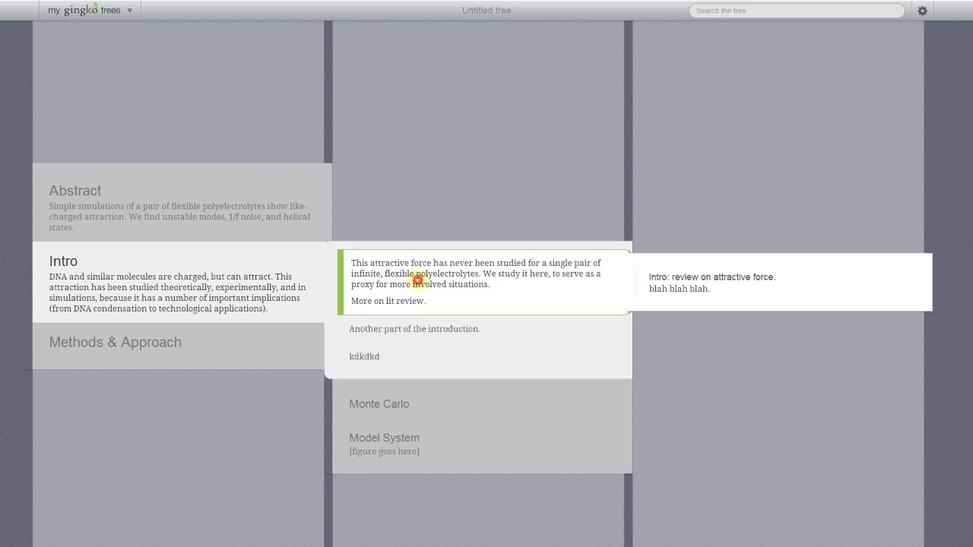
click(655, 286)
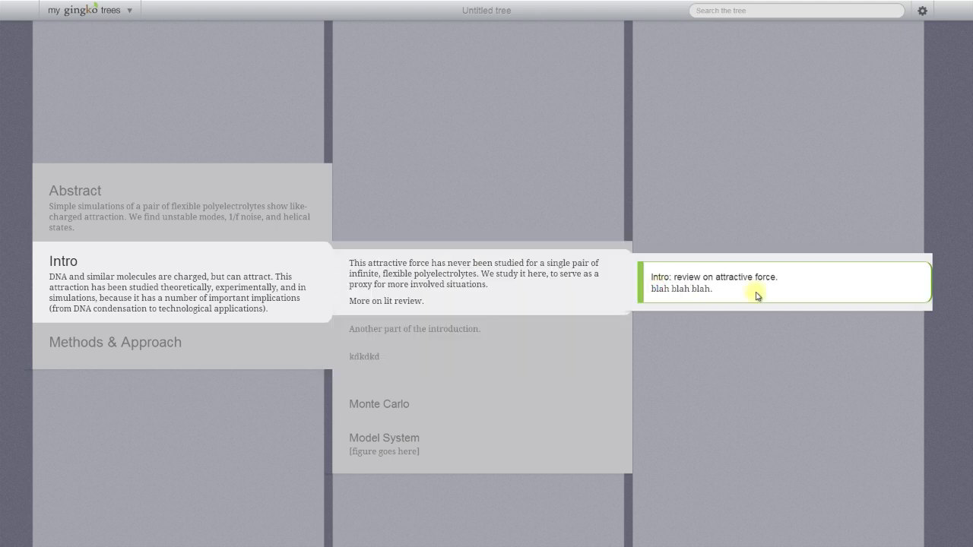
click(448, 301)
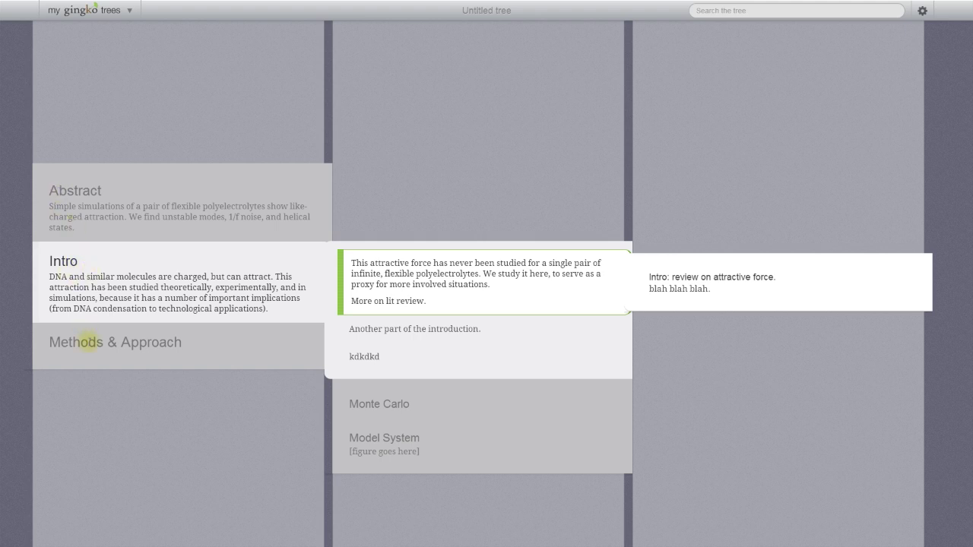
Add a card below Methods & Approach headed "# Results" with the text "Content here."
click(89, 342)
key(ctrl+j)
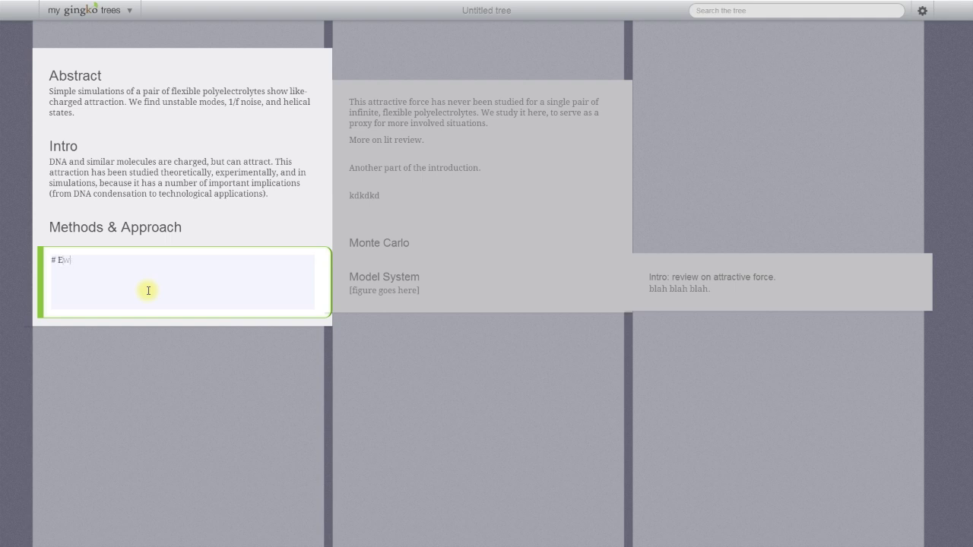
key(ctrl+Return)
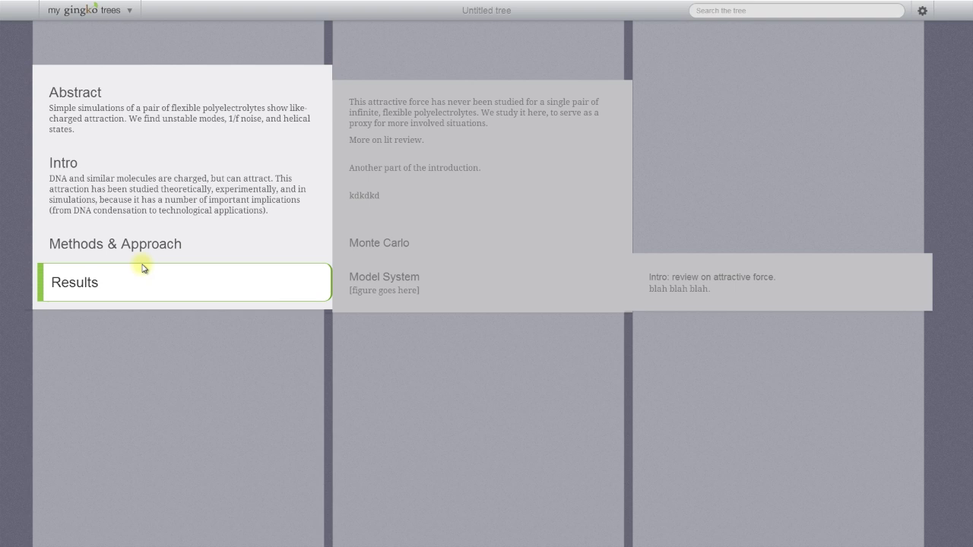
double_click(143, 268)
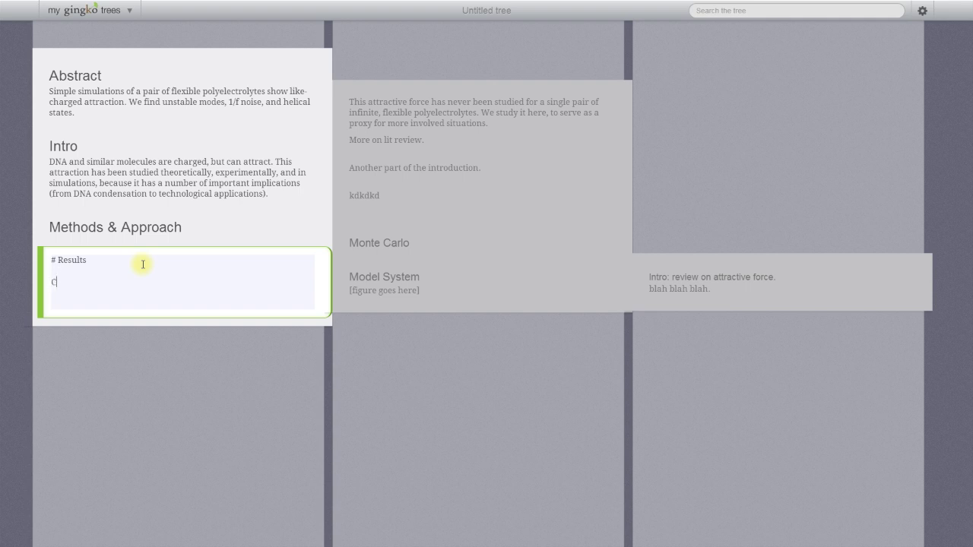
text(here.)
key(ctrl+Return)
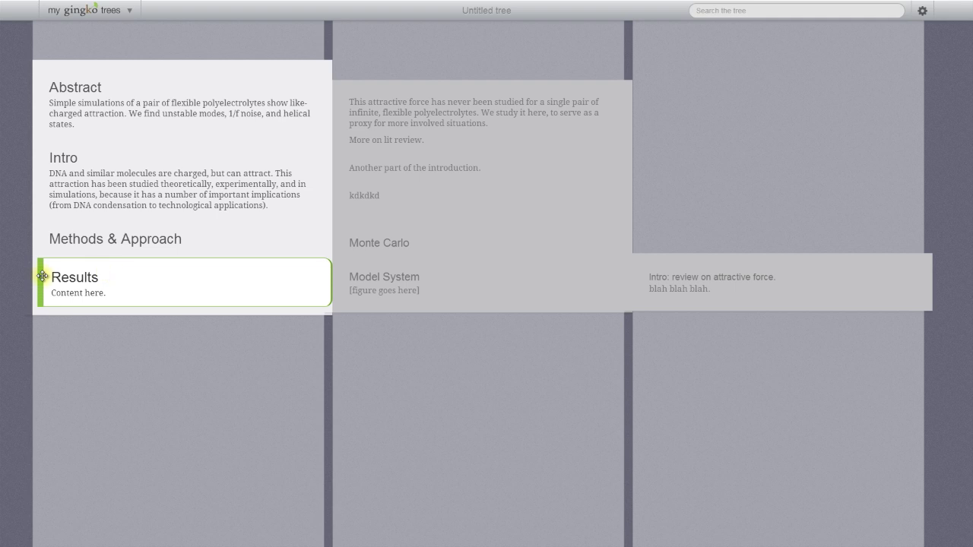
Move the Results card above Methods & Approach and return it to the end of the first column
drag(41, 277, 35, 237)
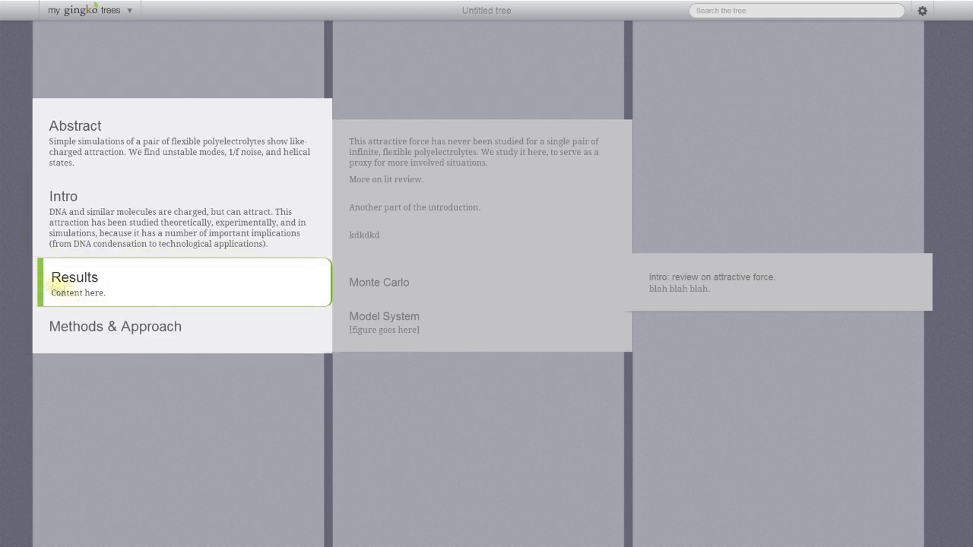
key(alt+Down)
Add a child card to Results containing the heading "### Sense"
key(ctrl+Right)
text(###)
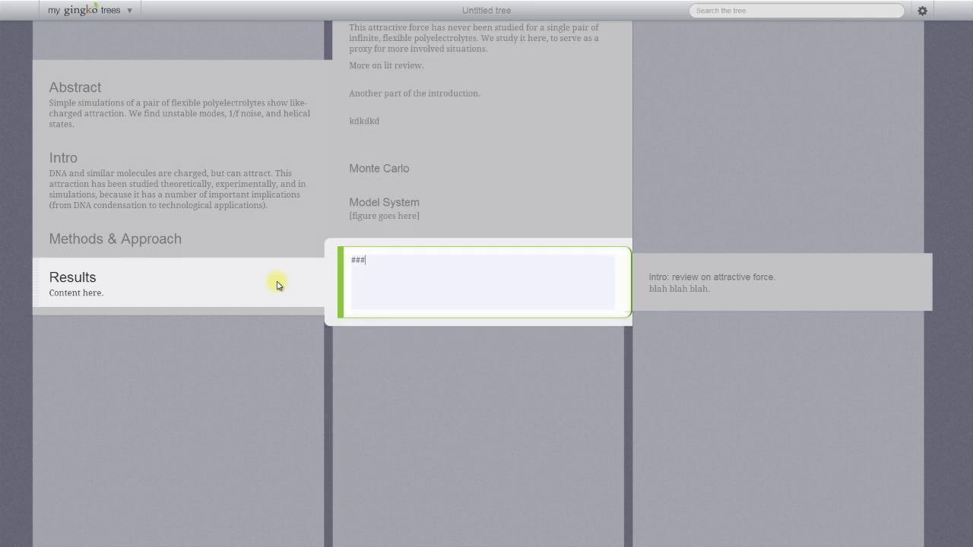
key(Escape)
key(ctrl+Right)
text(### Sen)
key(Escape)
Add two child cards under Sense, reading "dkldkdk" and "sksks"
key(ctrl+Right)
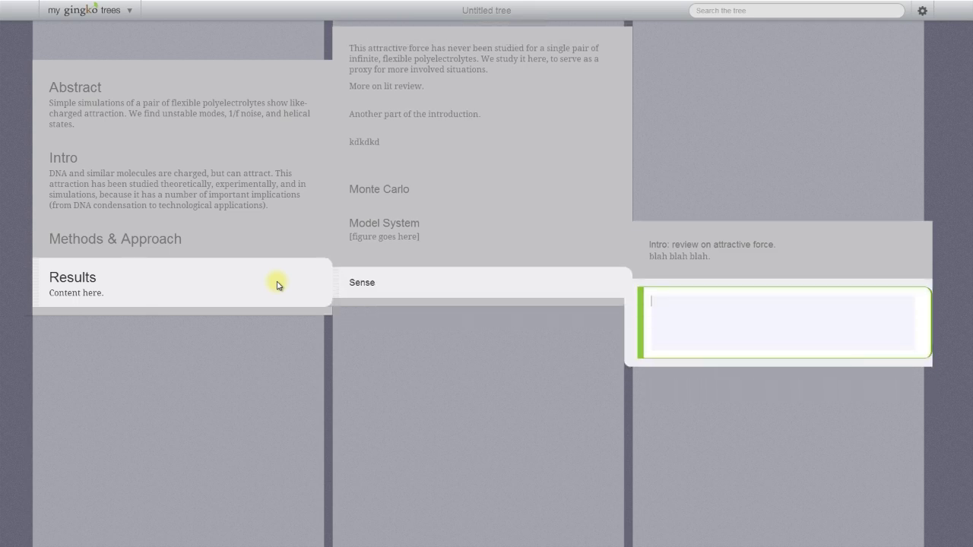
text(dkddkdk)
key(Escape)
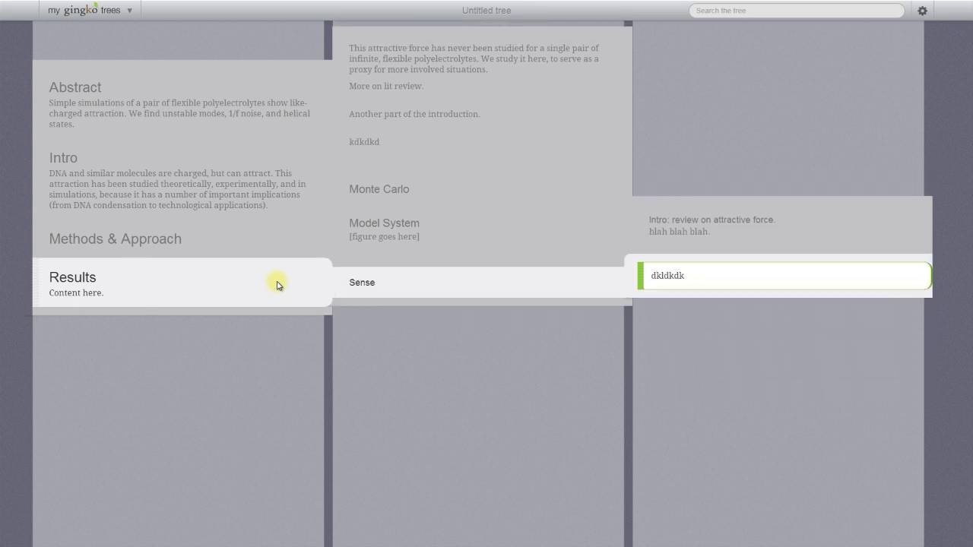
key(ctrl+Down)
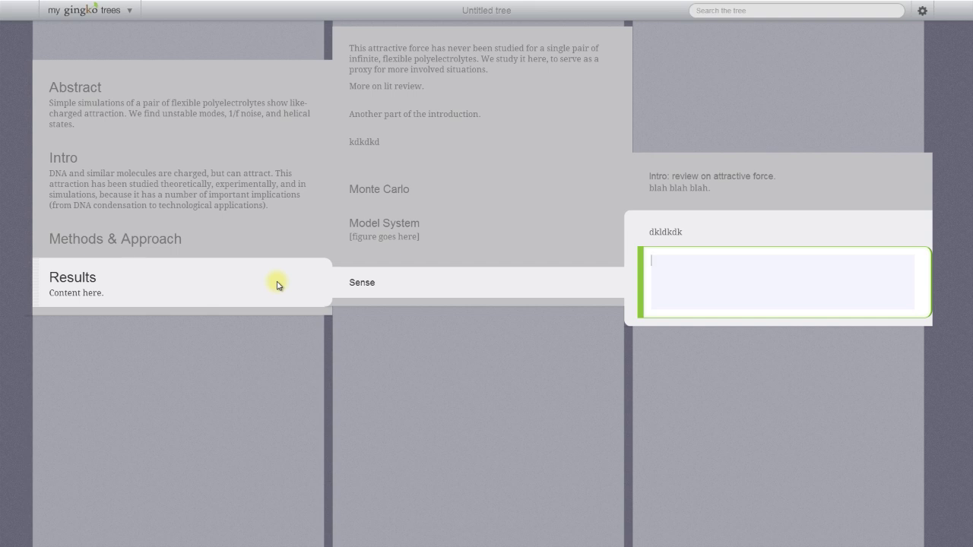
text(sksks)
key(Escape)
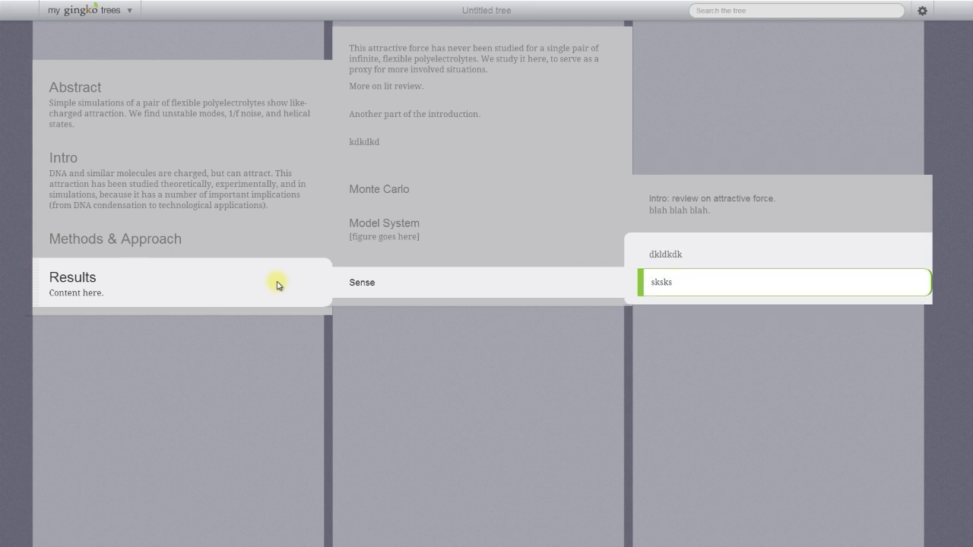
Move the Sense card under Methods & Approach, and its "dkldkdk" child card under Monte Carlo
mouse_move(336, 280)
mouse_down()
mouse_move(338, 224)
mouse_move(339, 282)
mouse_move(342, 242)
mouse_move(339, 273)
mouse_move(323, 275)
mouse_up()
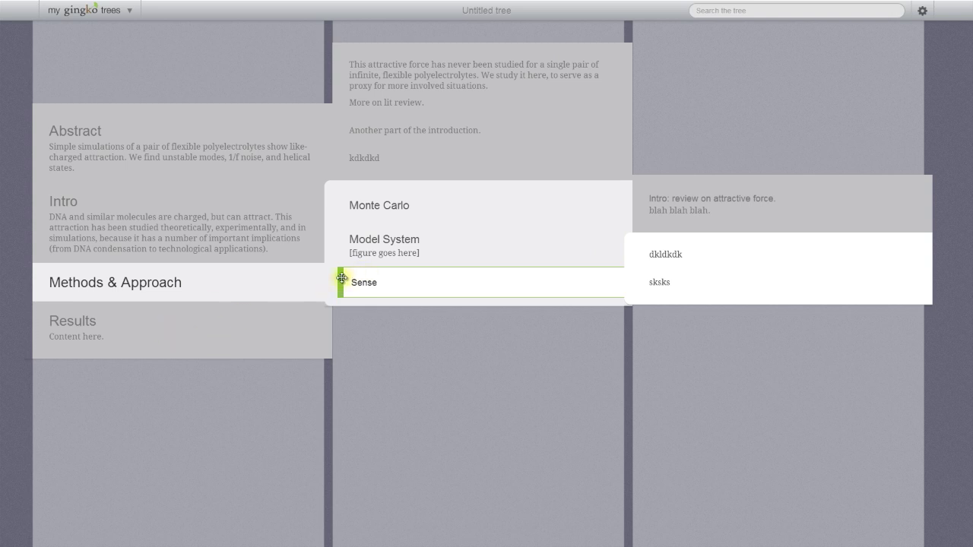
click(637, 254)
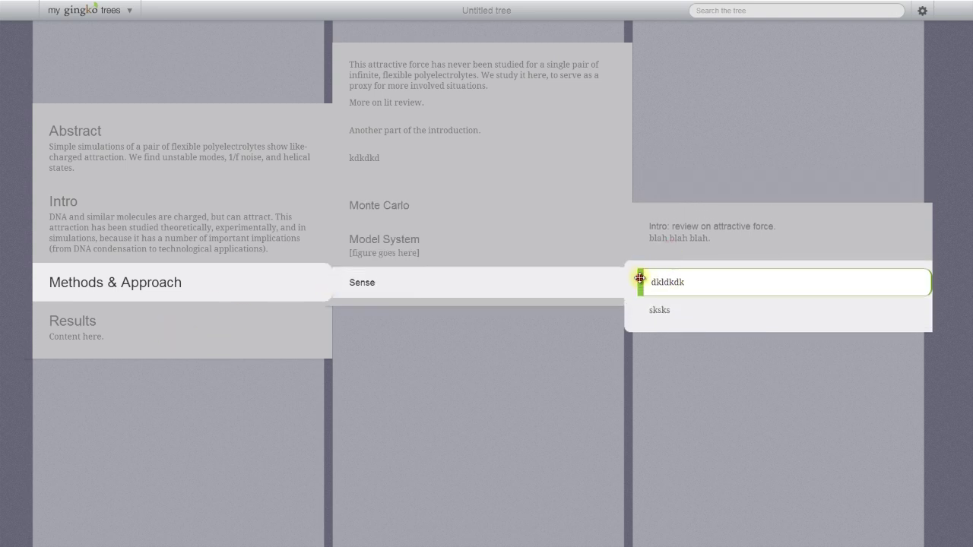
drag(639, 278, 619, 200)
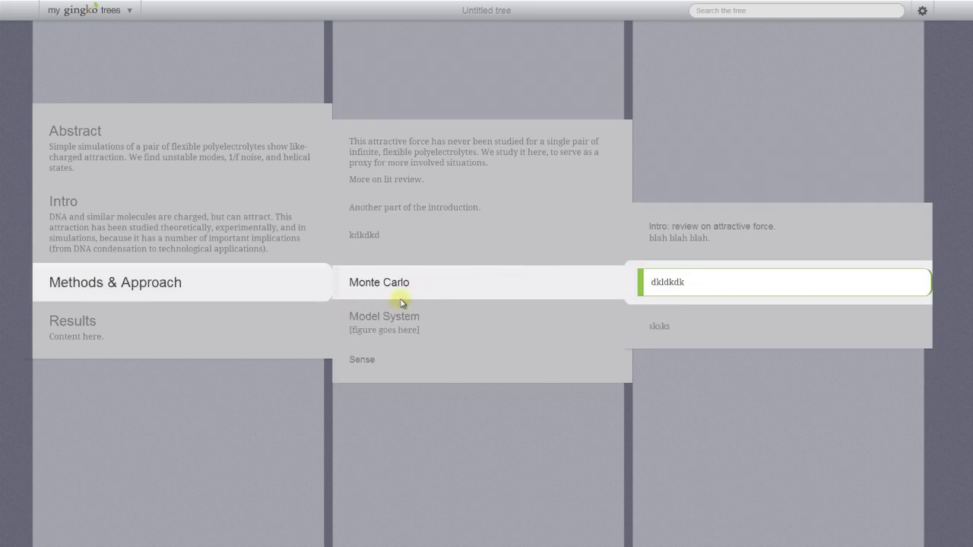
click(183, 278)
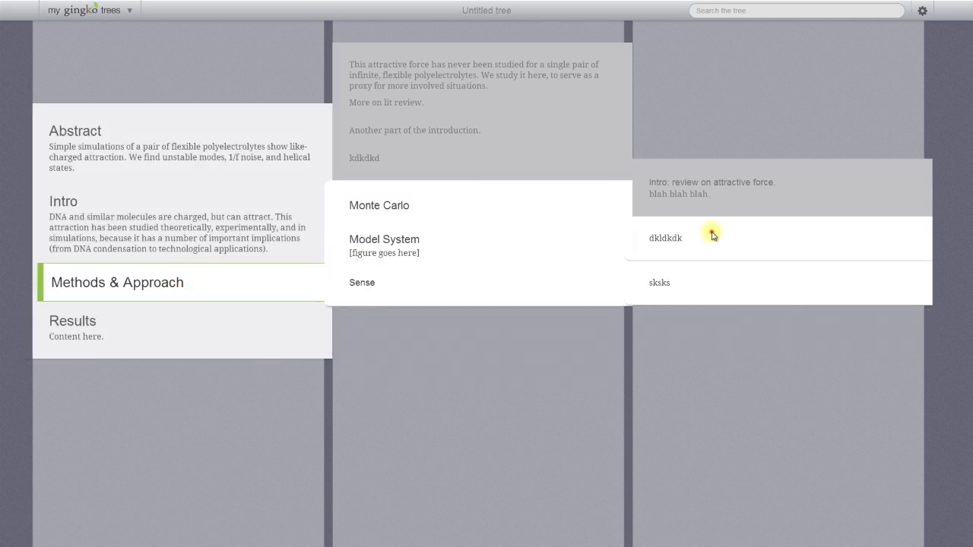
click(487, 245)
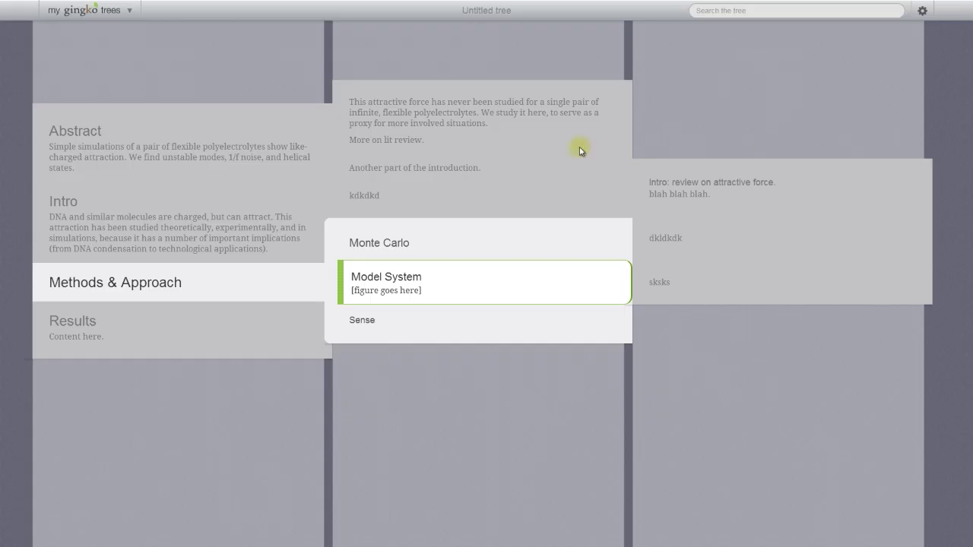
Search the tree for "Monte" and clear the search
click(741, 11)
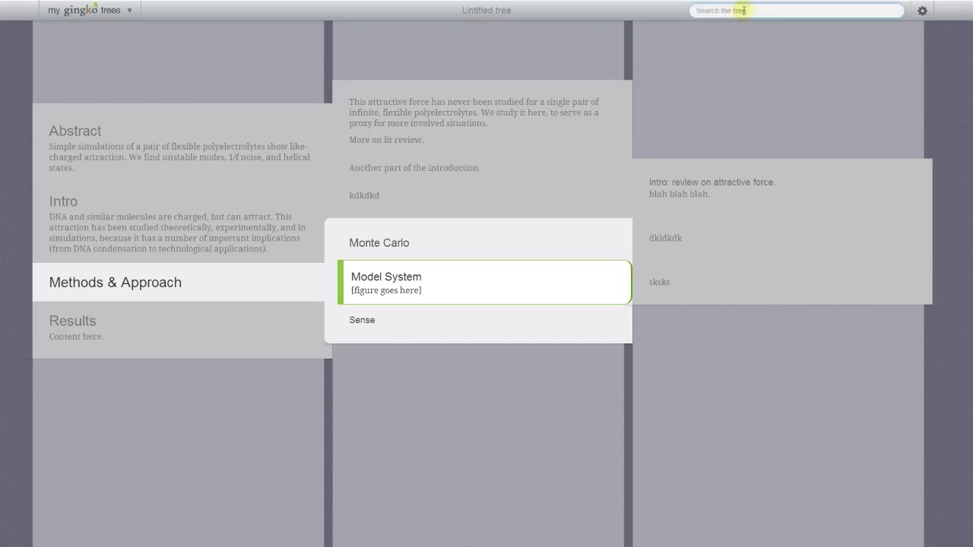
text(Monte)
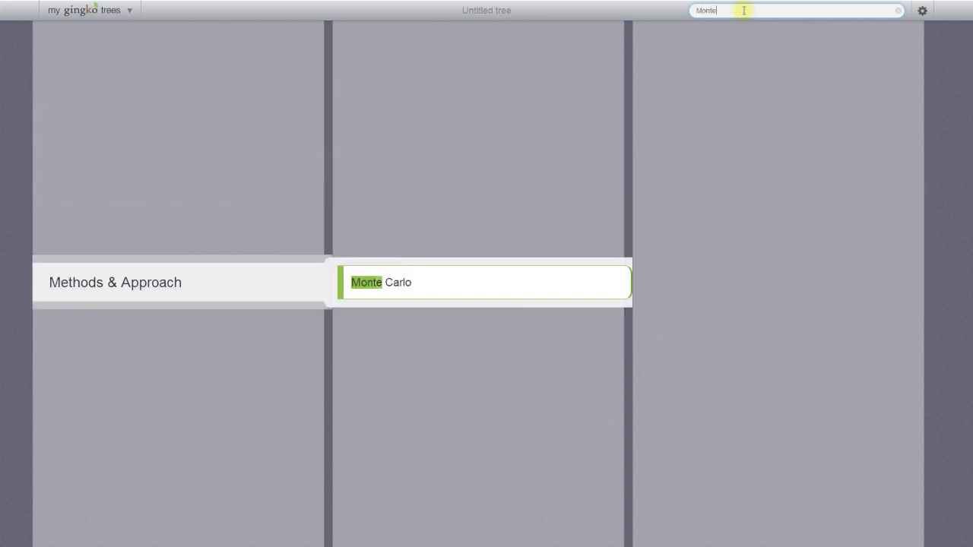
key(Escape)
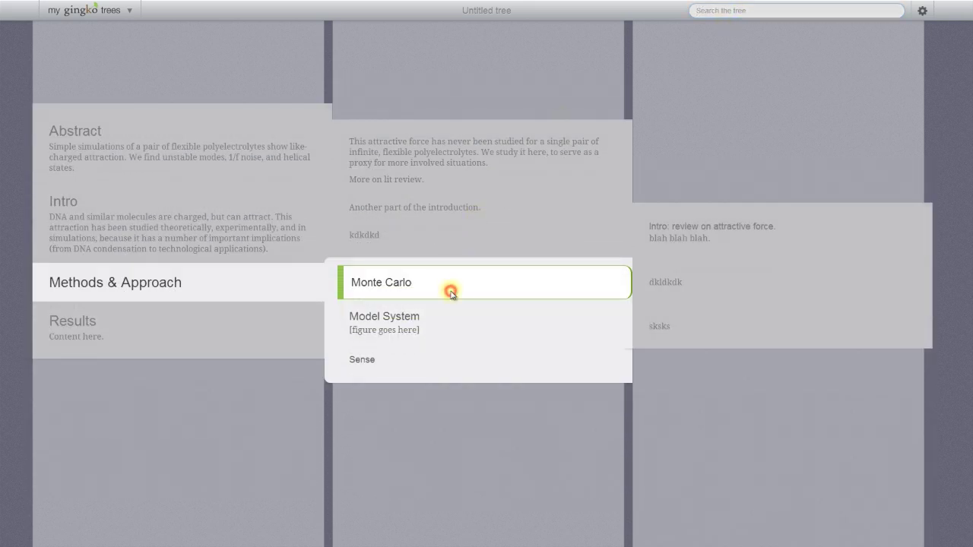
key(ctrl+Down)
text(#tags)
key(ctrl+Return)
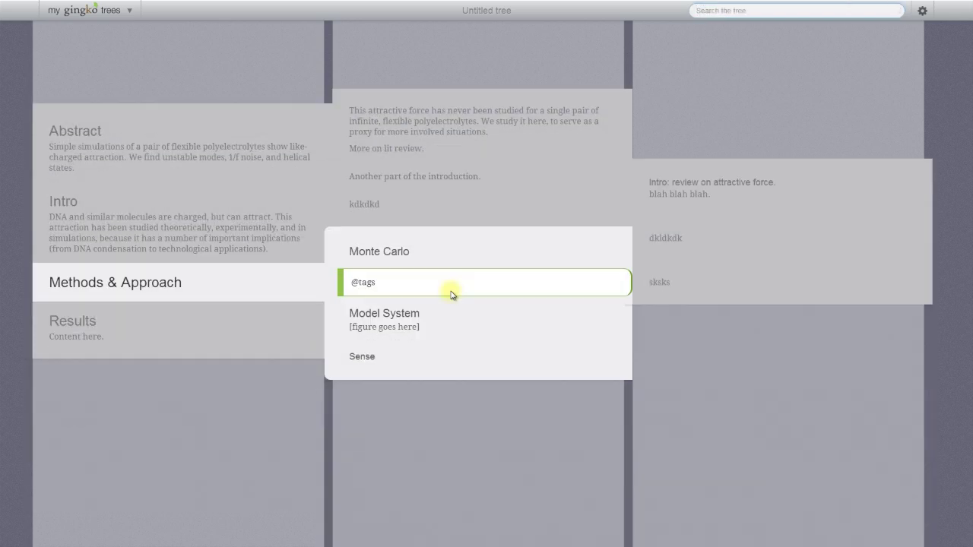
Enable the collaborators' editable invite link in the tree settings, select the link, and close the settings
click(480, 12)
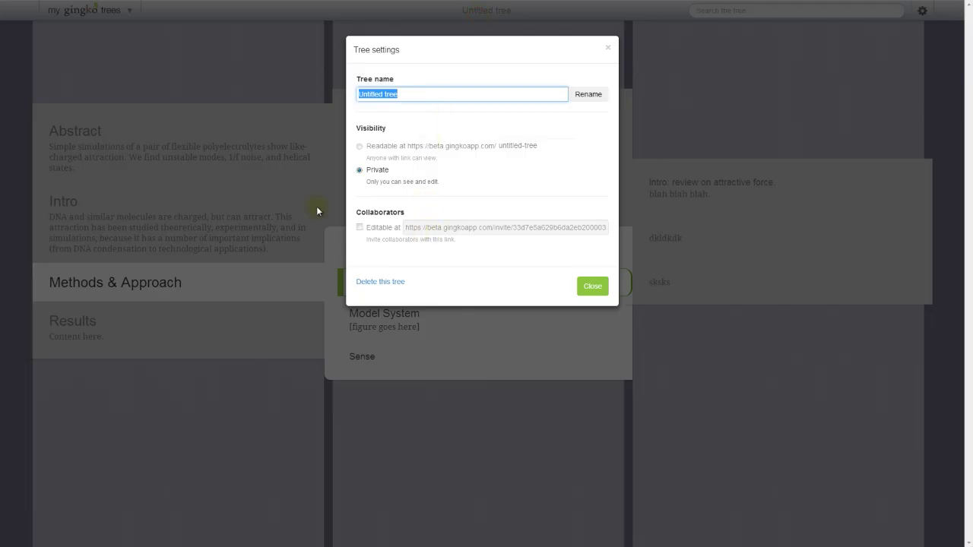
click(373, 228)
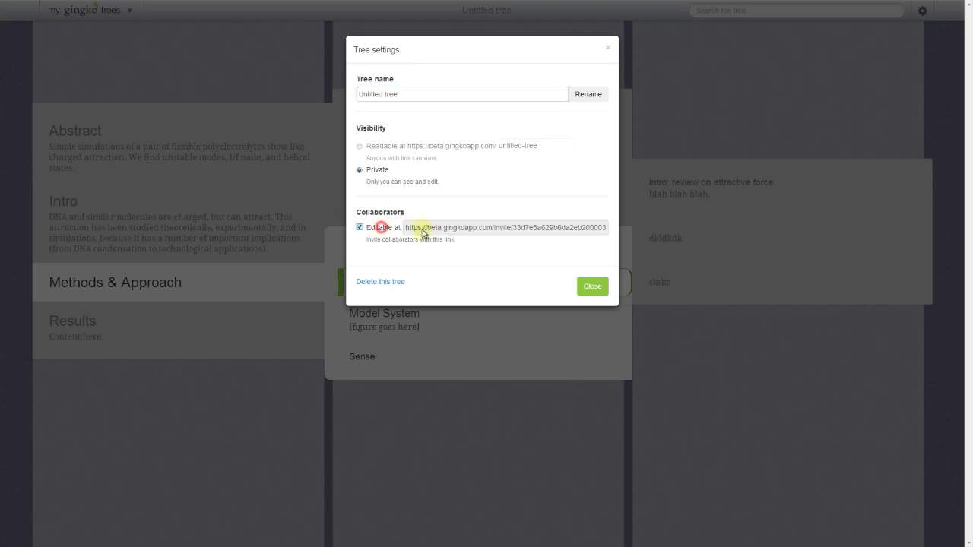
click(481, 230)
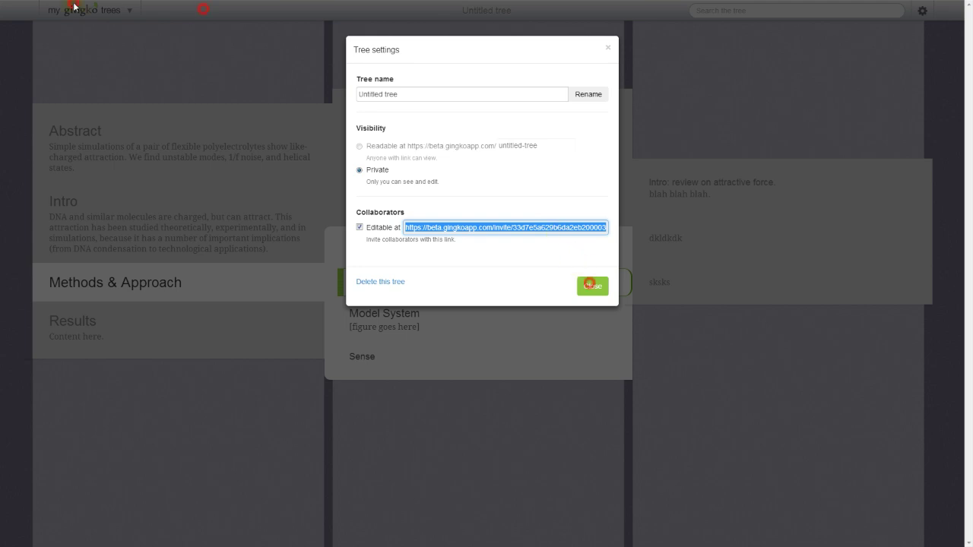
click(590, 285)
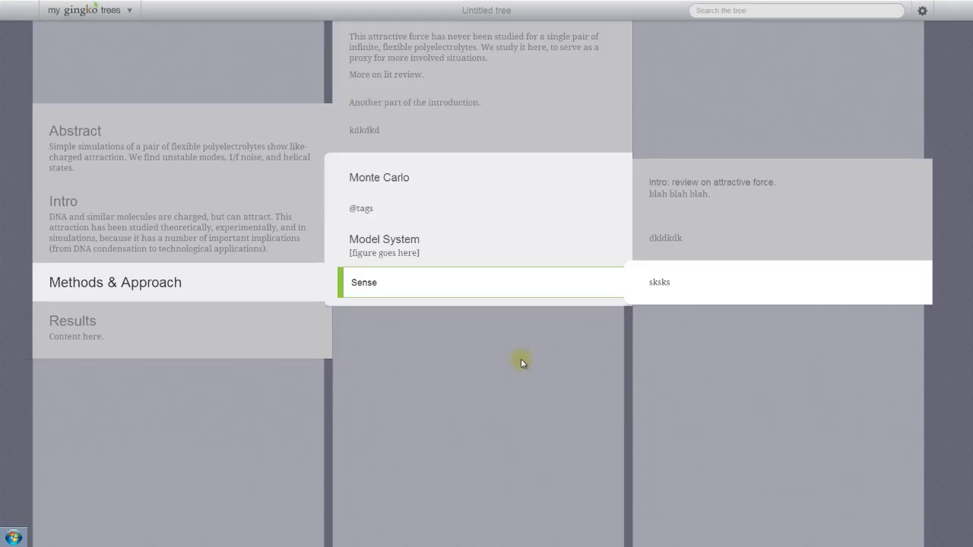